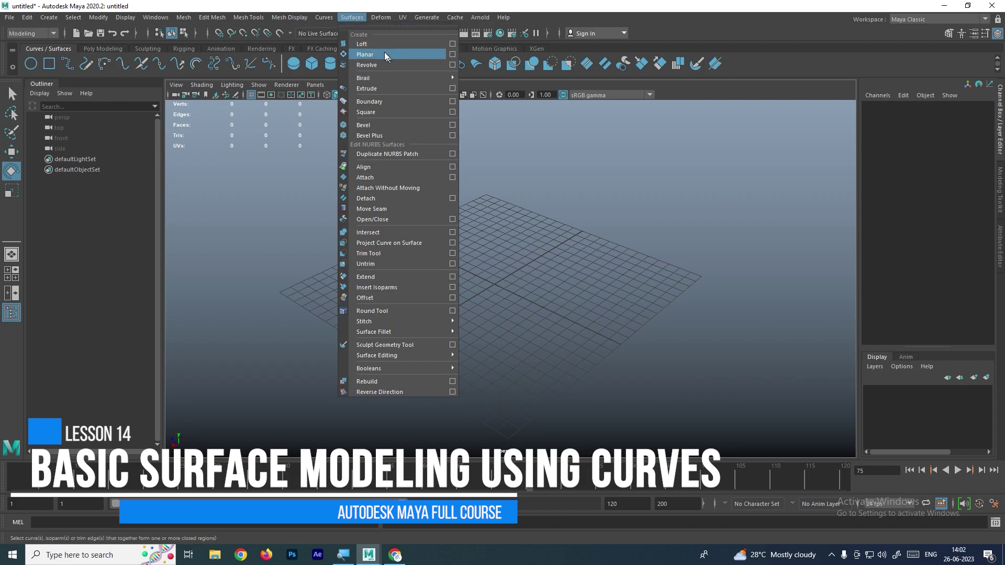
left_click(569, 194)
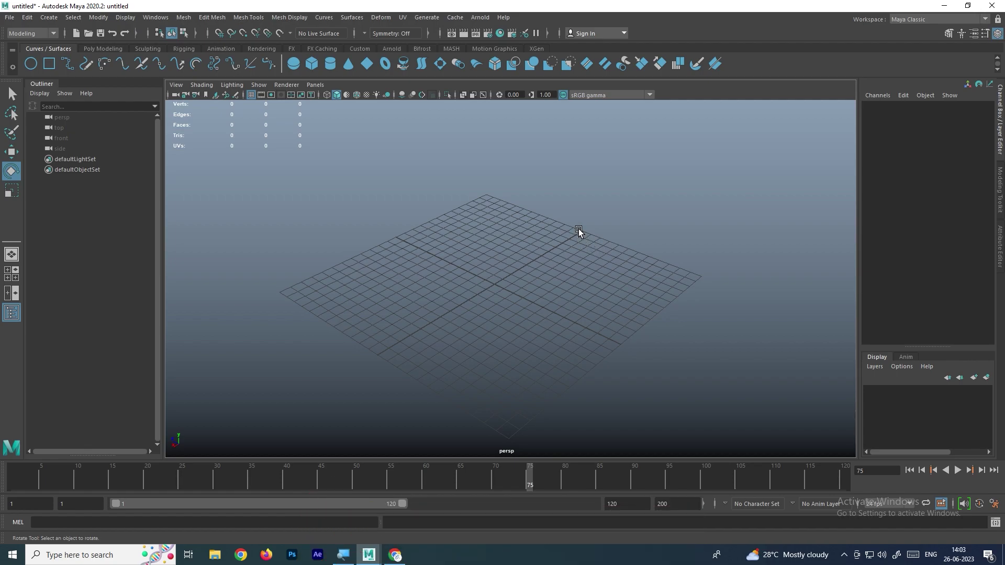
left_click(351, 17)
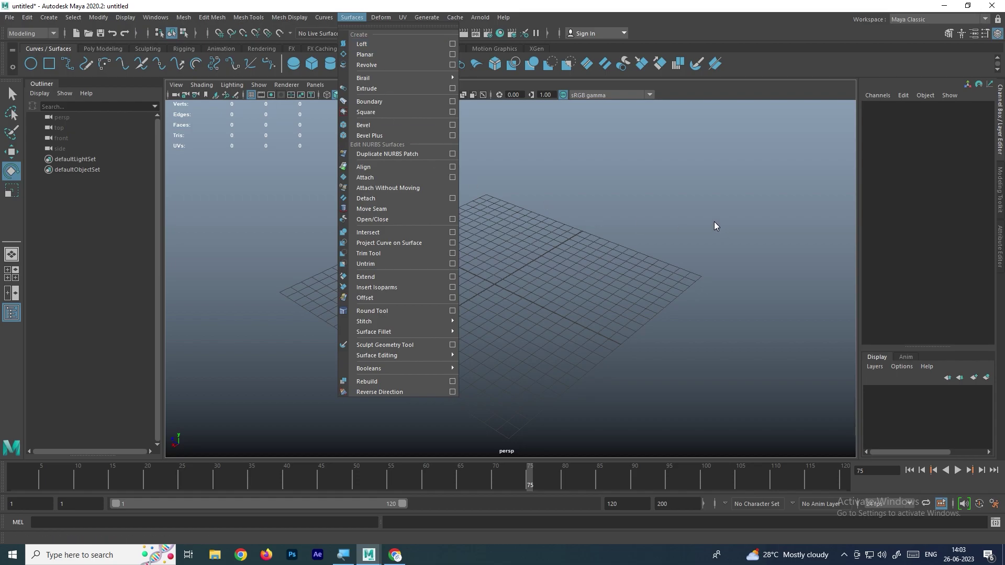
left_click(560, 247)
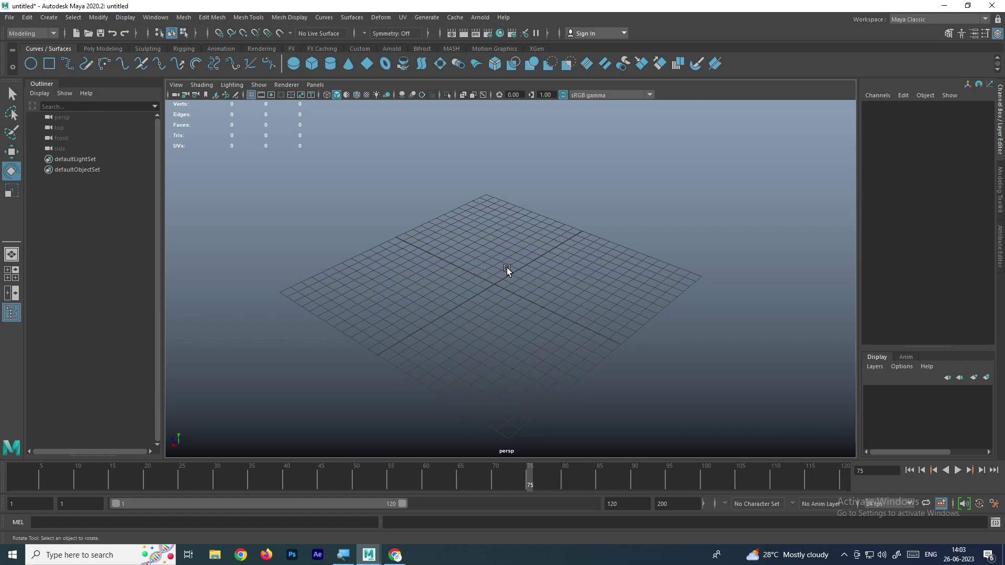
Step: Draw a wavy curve across the middle of the grid in the top view with the CV Curve Tool
key("space")
key("space")
left_click(48, 20)
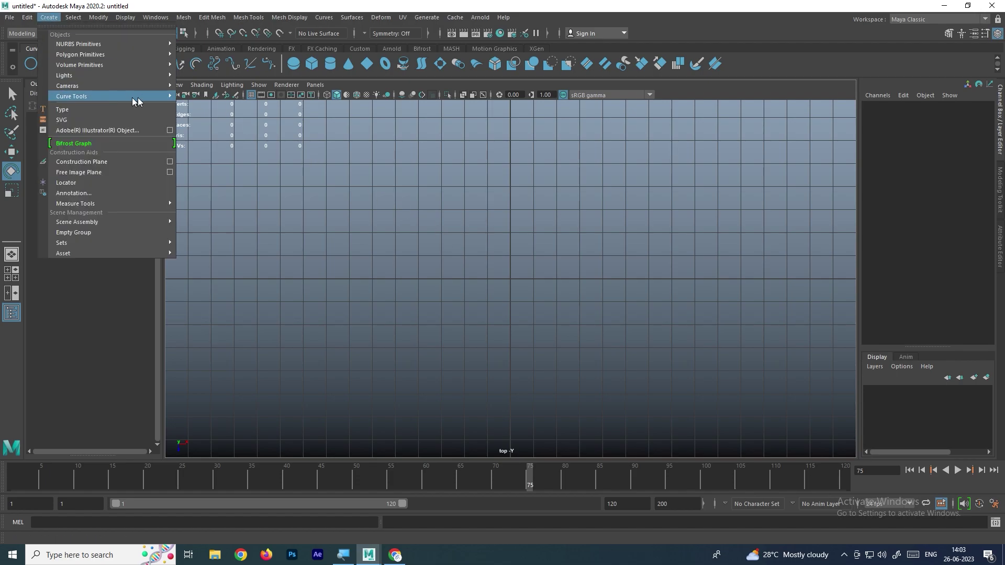
mouse_move(148, 96)
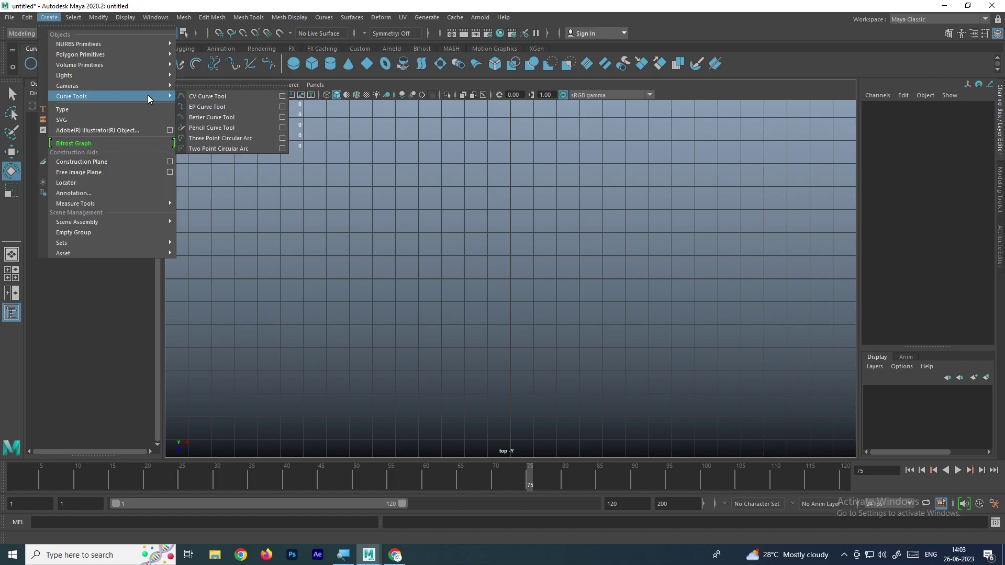
left_click(216, 96)
left_click(372, 271)
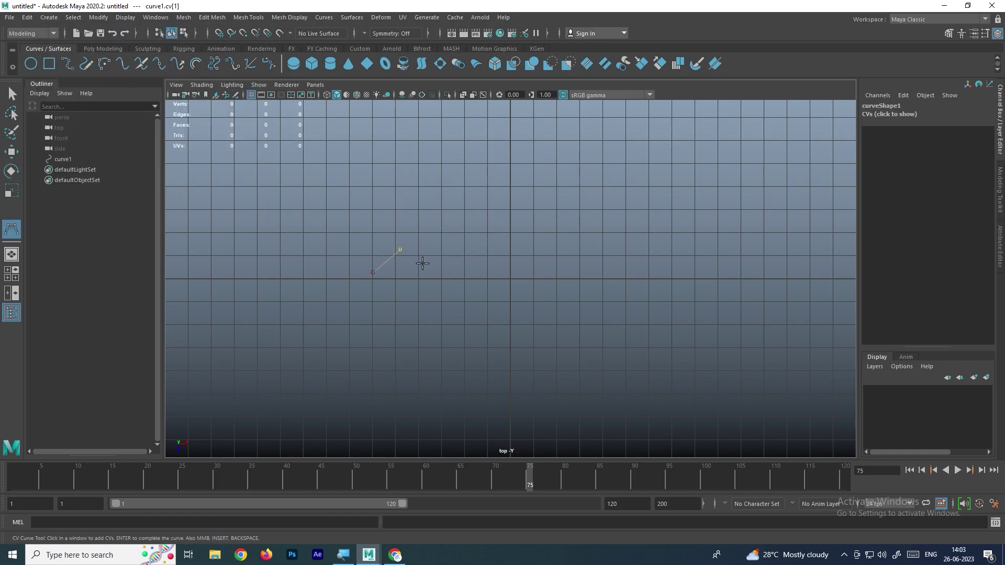
left_click(438, 247)
left_click(466, 259)
left_click(491, 274)
left_click(517, 260)
left_click(544, 261)
left_click(558, 280)
key("Return")
Step: Duplicate the wavy curve in the perspective view and raise the copy about 14.1 units along Y
key("space")
key("space")
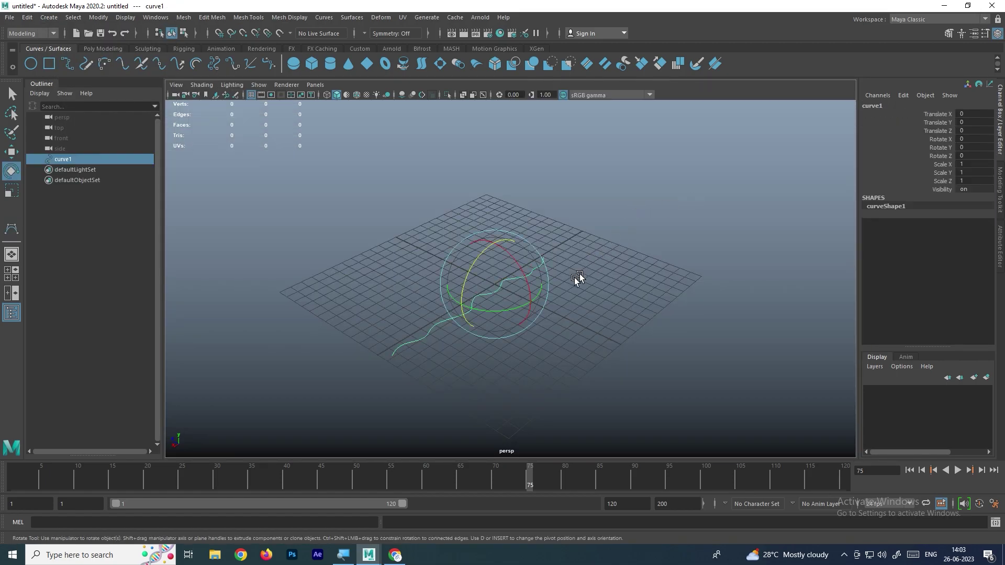
left_click_drag(562, 287, 493, 258, "alt")
key("w")
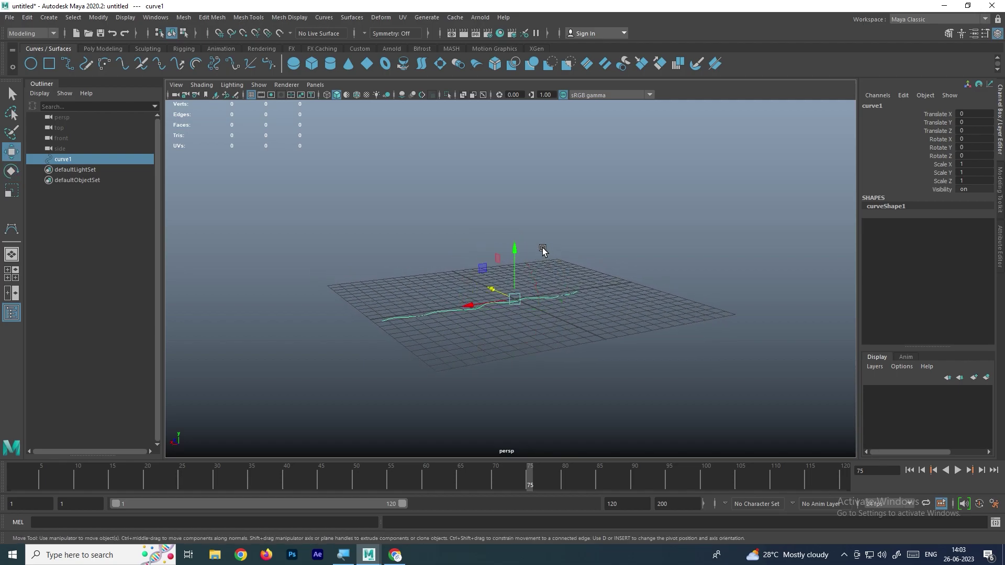
mouse_move(513, 249)
left_mouse_down("shift")
mouse_move(507, 95)
mouse_move(523, 139)
mouse_move(498, 246)
mouse_move(523, 157)
left_mouse_up("shift")
left_click_drag(523, 157, 522, 298, "alt")
right_click_drag(522, 298, 460, 292)
left_click(453, 302)
left_click(523, 319)
left_click_drag(524, 319, 567, 309, "alt")
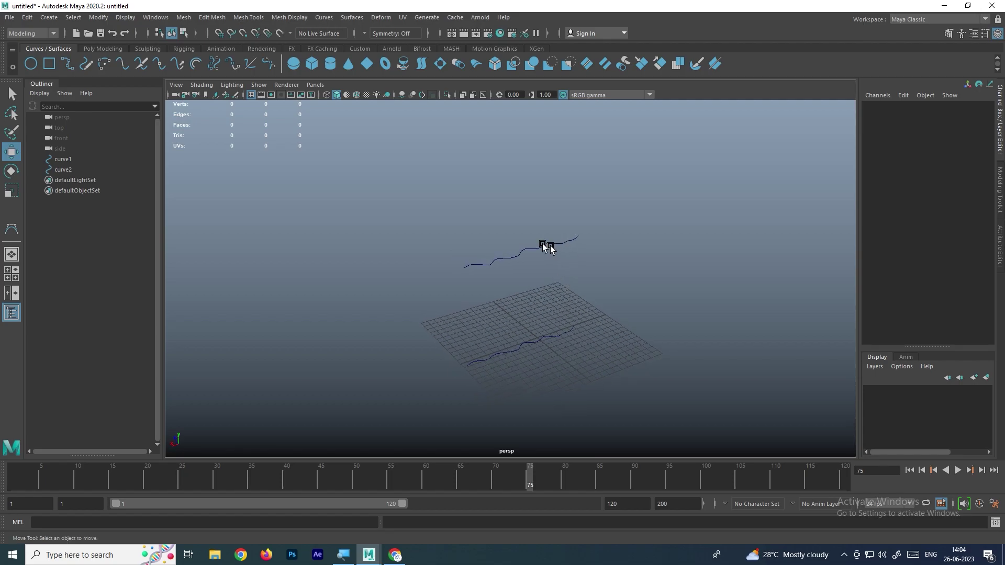
Step: Loft a surface between the lower and upper wavy curves
left_click_drag(535, 238, 552, 361)
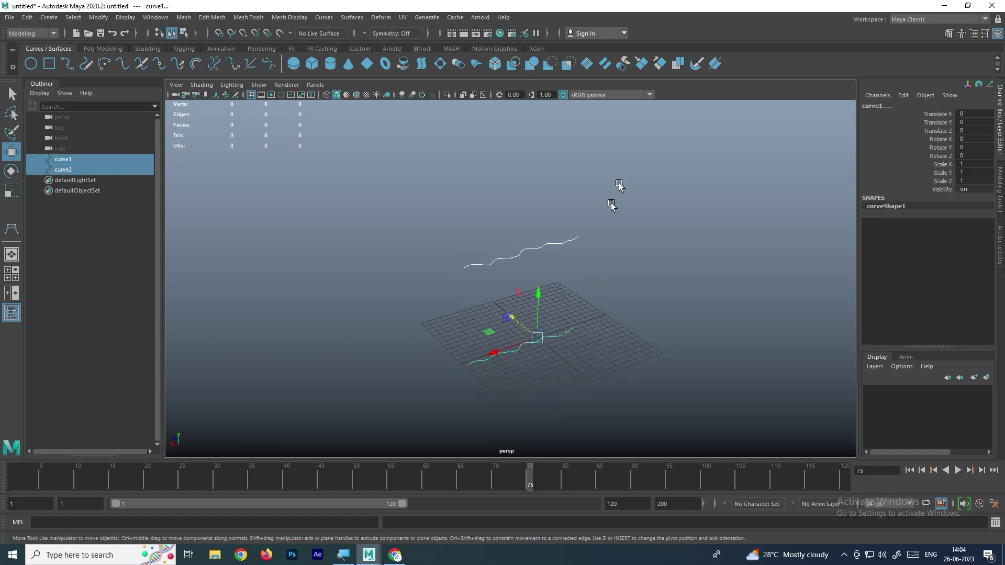
left_click(629, 270)
left_click_drag(419, 230, 591, 380)
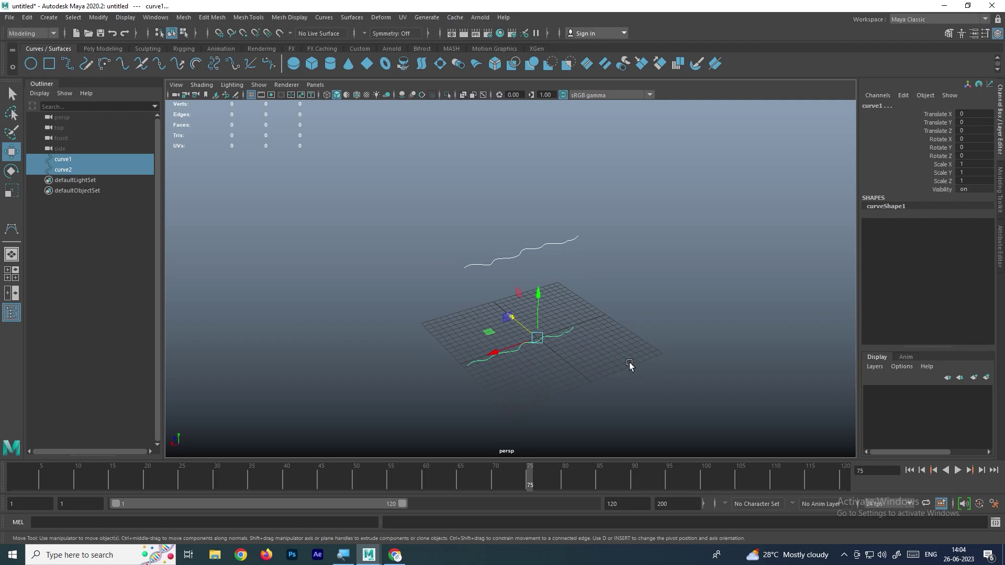
left_click(351, 18)
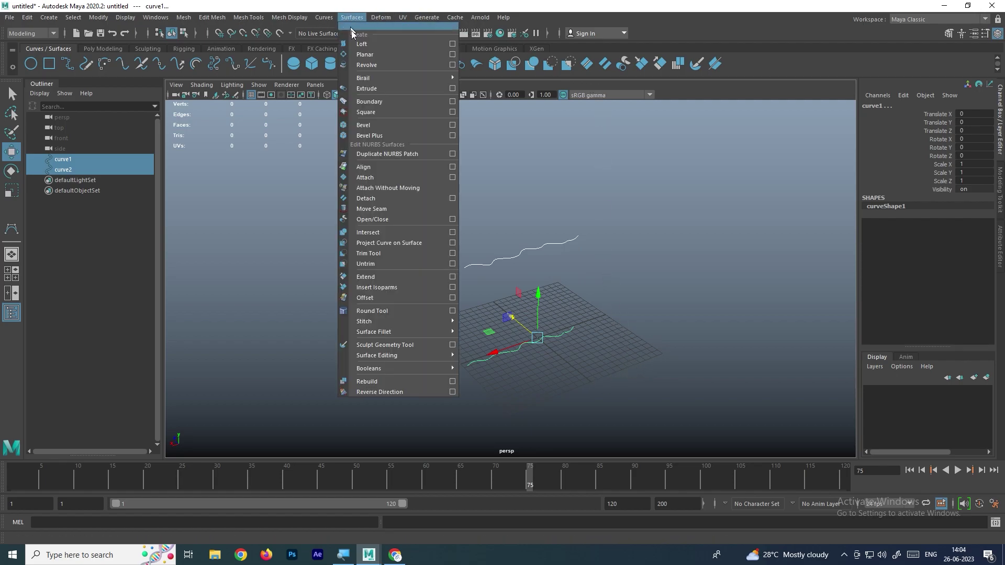
left_click(385, 44)
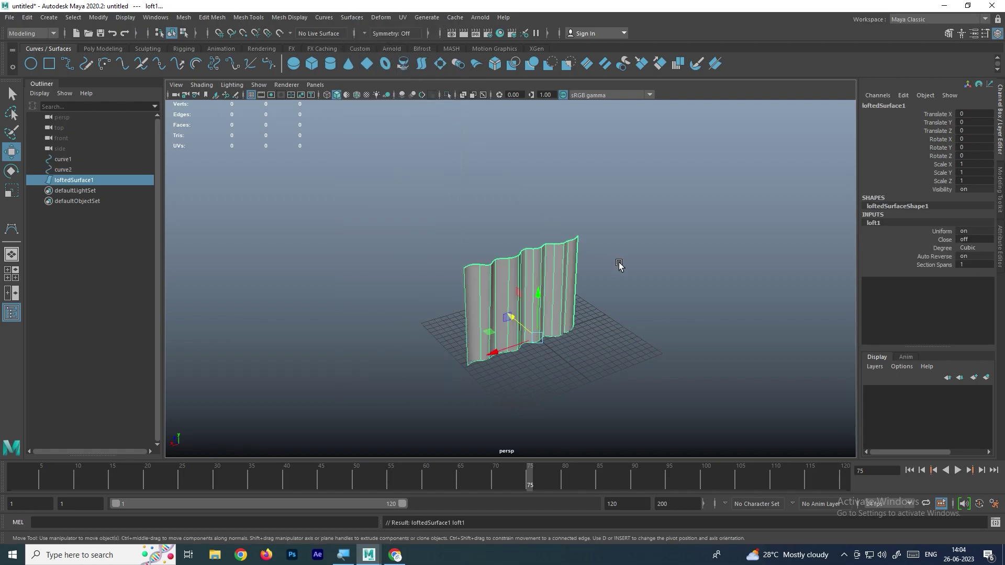
Step: Reshape the lofted surface by moving a control vertex of the curve on its upper edge
right_click_drag(578, 254, 601, 299, "alt")
left_click(655, 283)
left_click_drag(655, 282, 570, 277, "alt")
left_click_drag(583, 322, 548, 289, "alt")
scroll(547, 289, "up", 5)
left_click(528, 276)
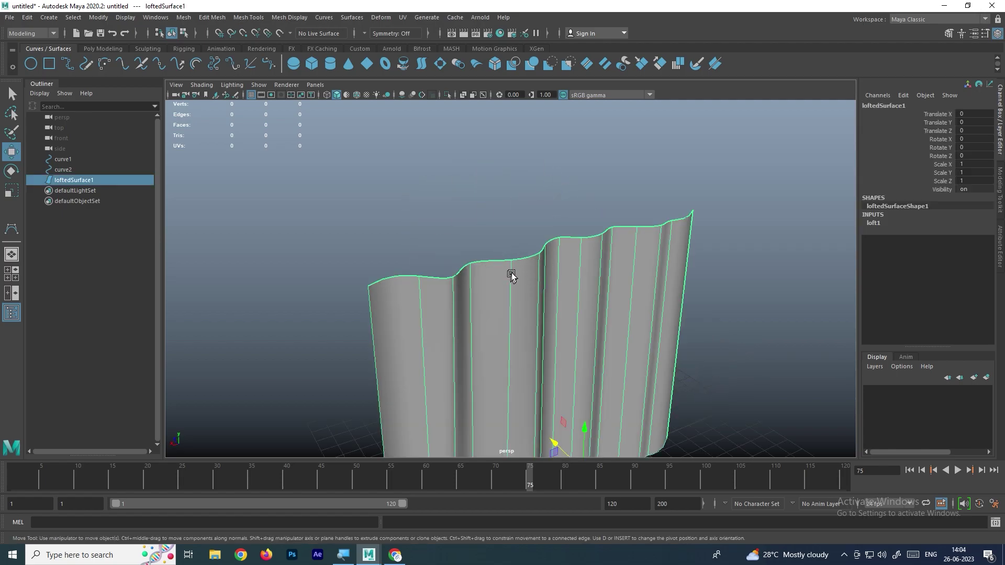
left_click(518, 222)
left_click(547, 285)
left_click(558, 256)
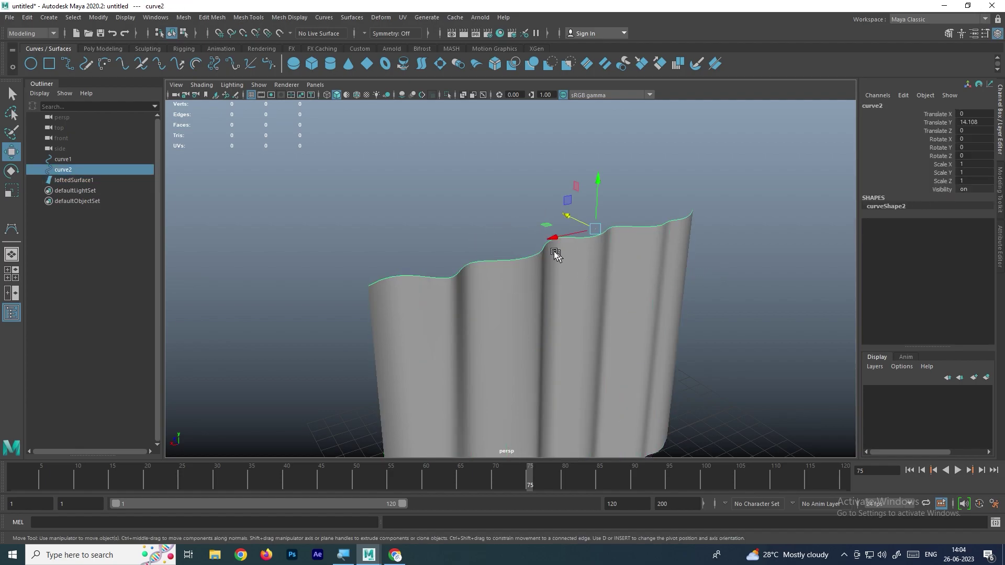
right_click(518, 223)
left_click(448, 208)
left_click_drag(524, 276, 497, 253)
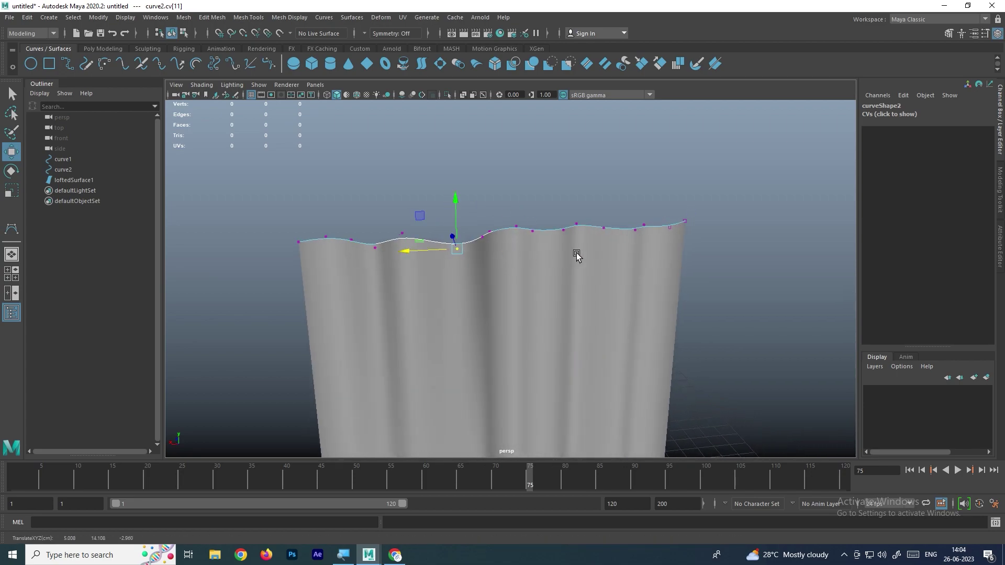
left_click(655, 183)
Step: Delete the lofted surface together with both of its source curves
right_click_drag(655, 184, 606, 269, "alt")
left_click_drag(606, 270, 522, 275, "alt")
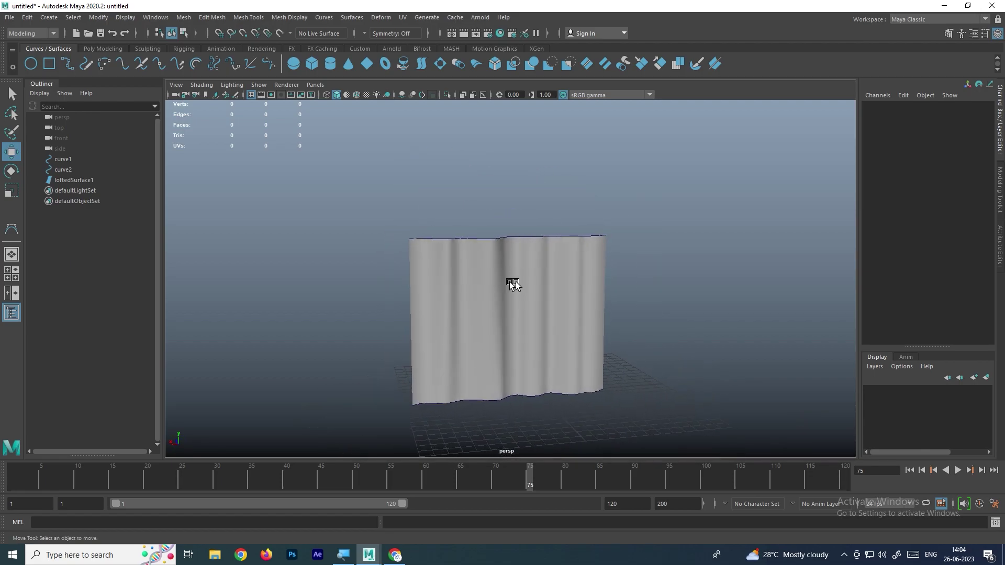
left_click(513, 282)
left_click_drag(581, 263, 564, 290, "alt")
left_click(658, 283)
right_click_drag(658, 283, 601, 273, "alt")
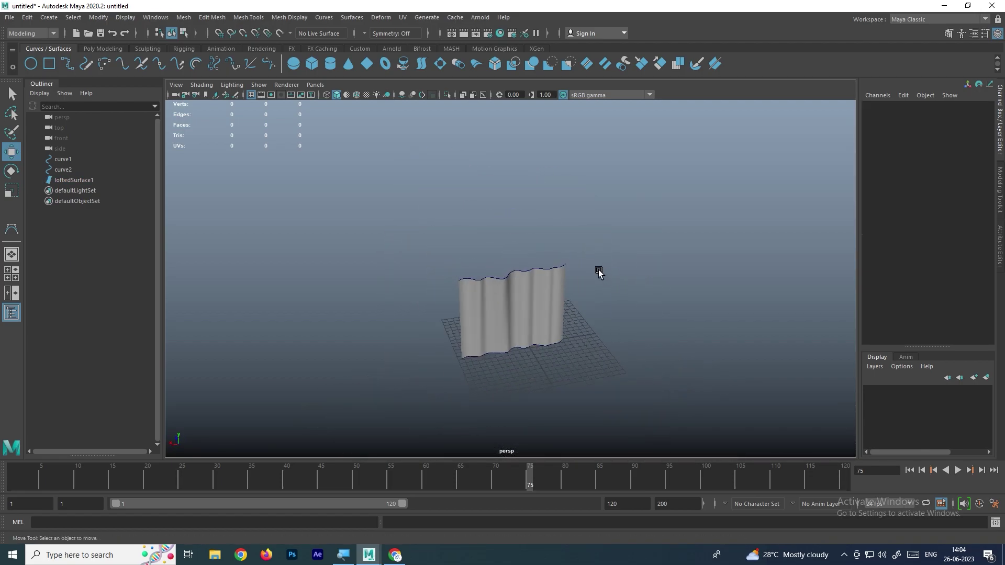
left_click_drag(428, 256, 649, 343)
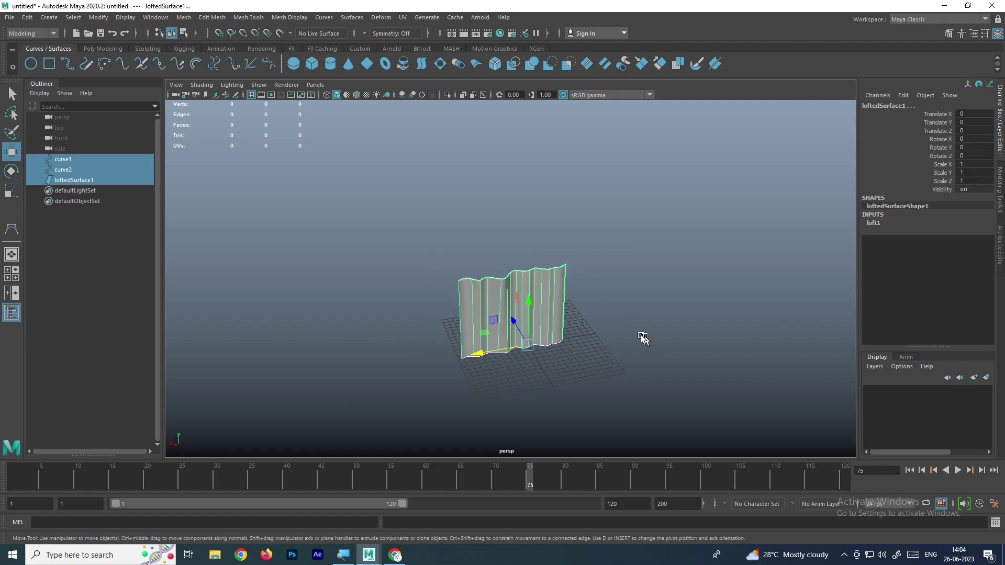
key("Delete")
Step: Draw a new wavy curve in the front view with the CV Curve Tool
key("space")
key("space")
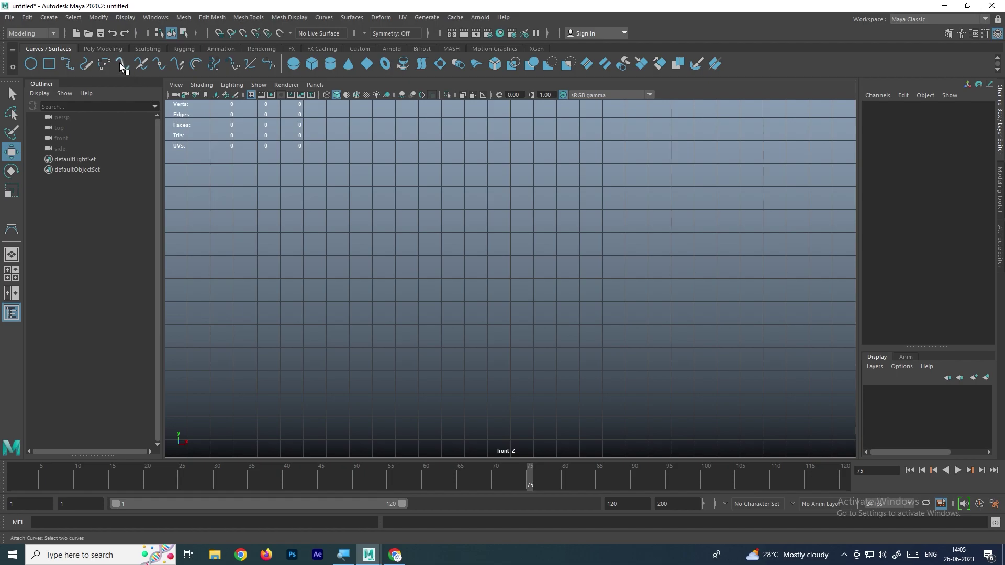
left_click(48, 17)
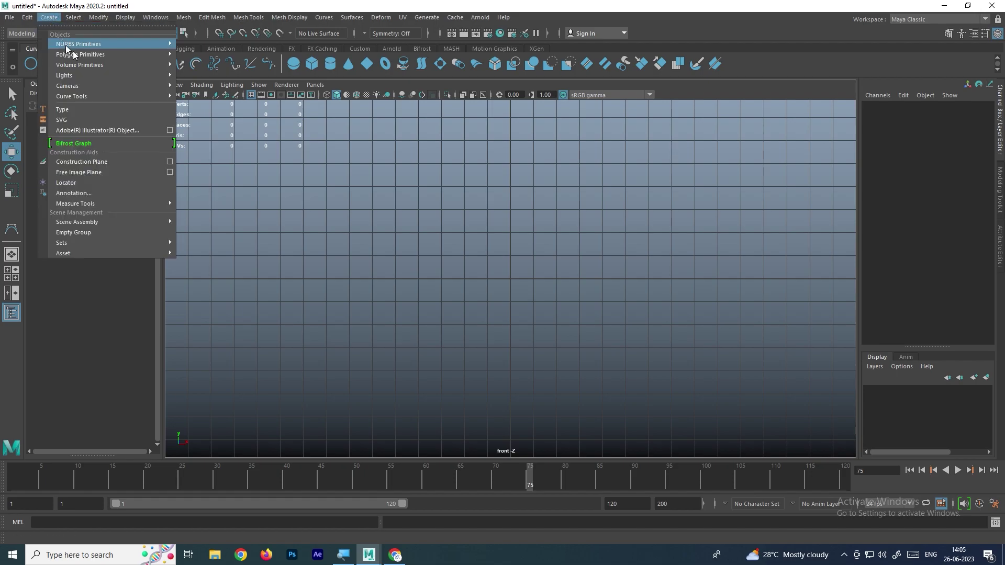
mouse_move(125, 97)
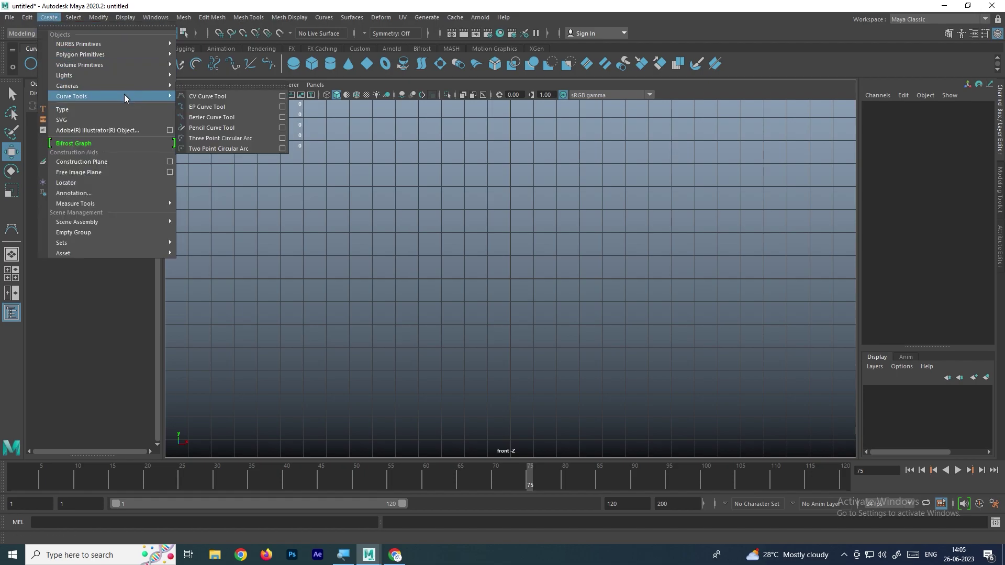
left_click(219, 96)
left_click(303, 285)
left_click(354, 244)
left_click(412, 253)
left_click(457, 289)
left_click(513, 251)
key("w")
Step: Duplicate the new curve in the perspective view and offset the copy about 8.1 units along Z
key("space")
key("space")
left_click_drag(679, 212, 476, 284, "alt")
mouse_move(484, 327)
left_mouse_down("shift")
mouse_move(565, 336)
mouse_move(539, 321)
mouse_move(563, 287)
left_mouse_up("shift")
left_click(563, 287)
Step: Reshape the duplicated second curve by moving several of its control vertices
left_click(497, 332)
right_click_drag(507, 297, 455, 296)
left_click_drag(471, 298, 521, 341)
left_click_drag(493, 296, 492, 316)
left_click_drag(382, 331, 399, 356)
left_click_drag(388, 293, 388, 251)
left_click(595, 367)
left_click(489, 345)
left_click_drag(489, 296, 449, 295)
left_click(449, 294)
Step: Duplicate the first curve and place the copy about 18.1 units along Z, beyond the second curve
left_click(414, 314)
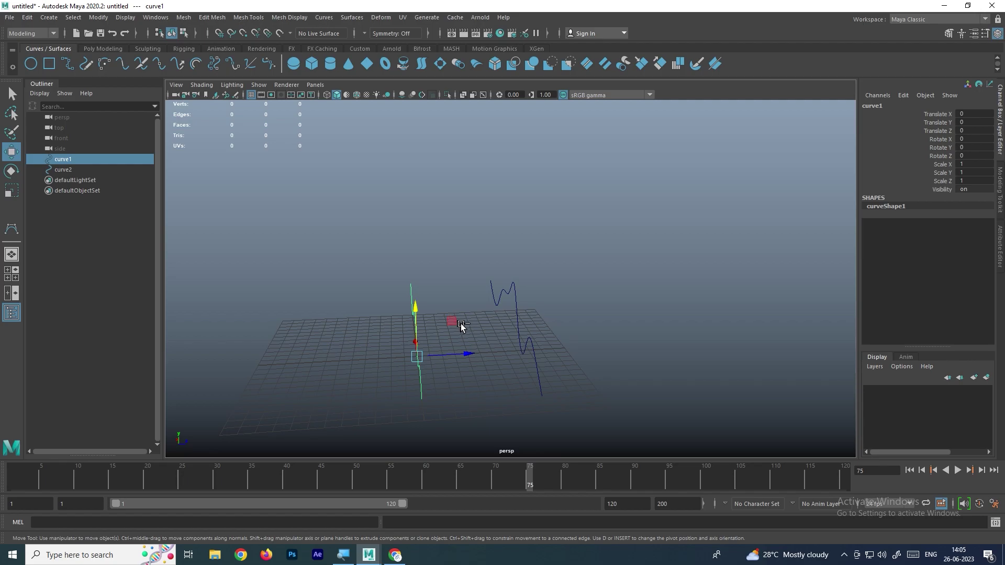
key("ctrl+d")
left_click_drag(465, 354, 588, 296)
Step: Scale the third curve to about 0.646 in Y and reshape it through its control vertices
key("r")
key("w")
right_click_drag(570, 303, 475, 278)
left_click_drag(555, 319, 472, 347, "alt")
mouse_move(463, 294)
left_mouse_down()
mouse_move(461, 264)
mouse_move(523, 298)
mouse_move(471, 300)
left_mouse_up()
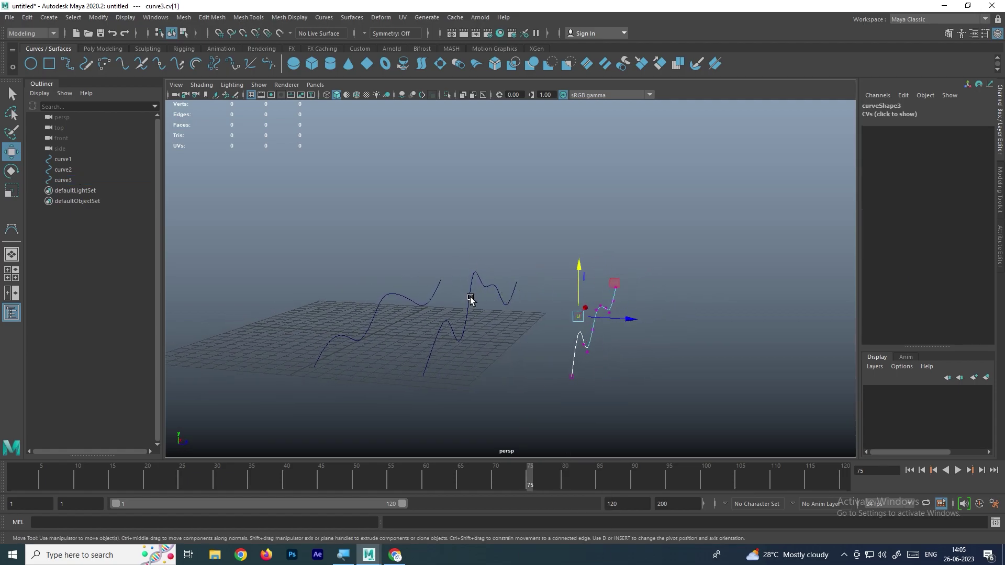
key("F8")
Step: Duplicate the second curve and move the copy along Z past the third curve
left_click(474, 286)
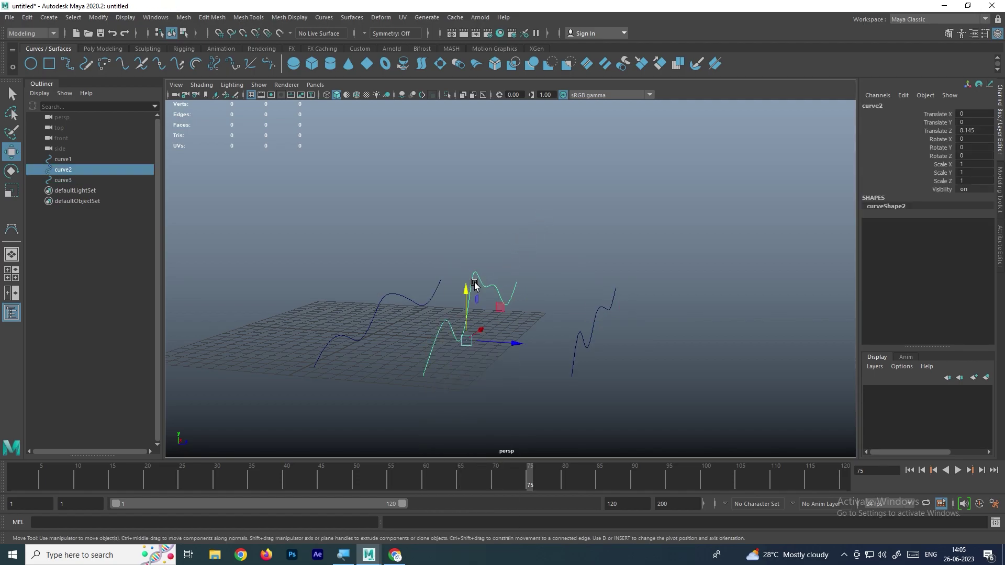
key("ctrl+d")
left_click_drag(511, 343, 634, 285)
Step: Reshape the fourth curve by moving the control vertex above its central peak vertically
key("F8")
left_click(629, 259)
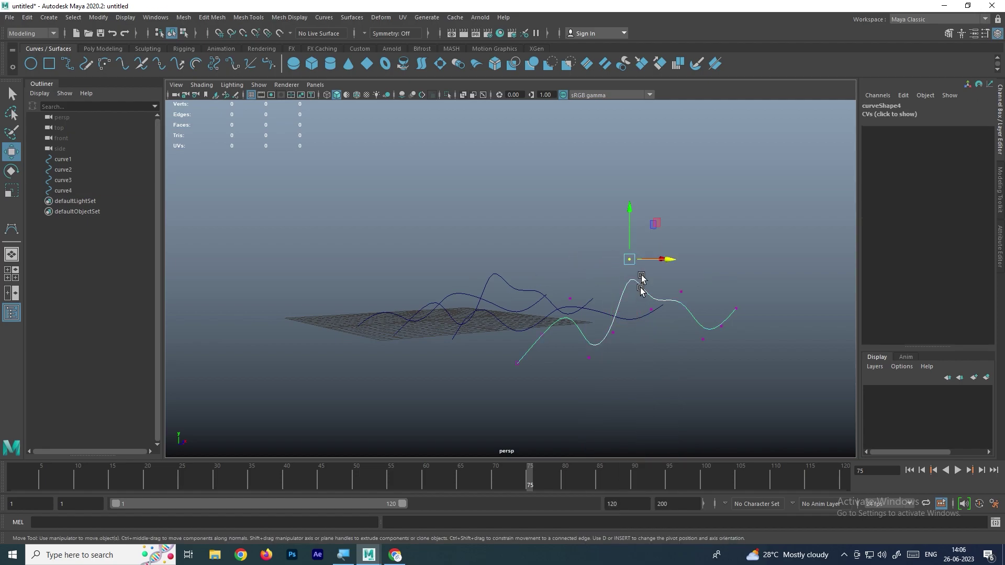
left_click_drag(631, 205, 482, 255)
key("F8")
Step: Raise the second curve to about 2 units and the third curve to about 5.4 units in Y
left_click(505, 296)
left_click_drag(554, 288, 592, 330)
left_click_drag(578, 271, 581, 222)
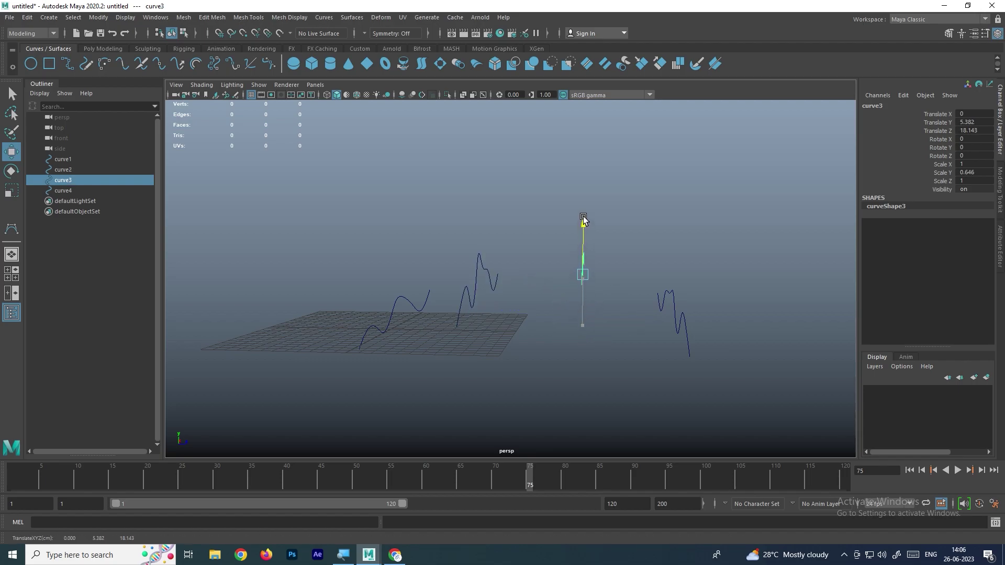
Step: Move the fourth curve along Z to about 26.8 units
left_click_drag(599, 267, 680, 301, "alt")
left_click_drag(584, 303, 671, 331)
scroll(525, 312, "down", 1)
left_click_drag(525, 311, 413, 293, "alt")
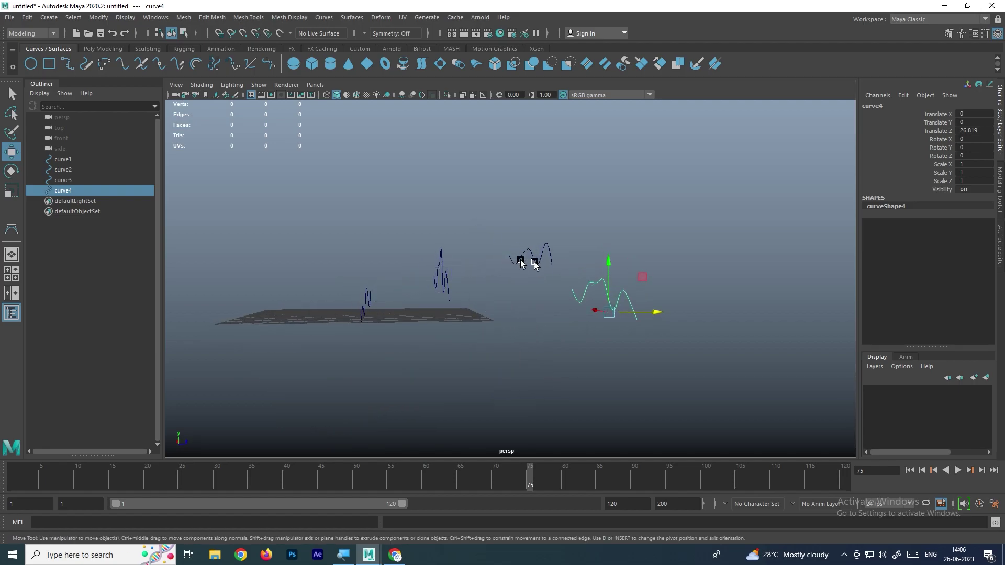
left_click_drag(448, 317, 478, 327, "alt")
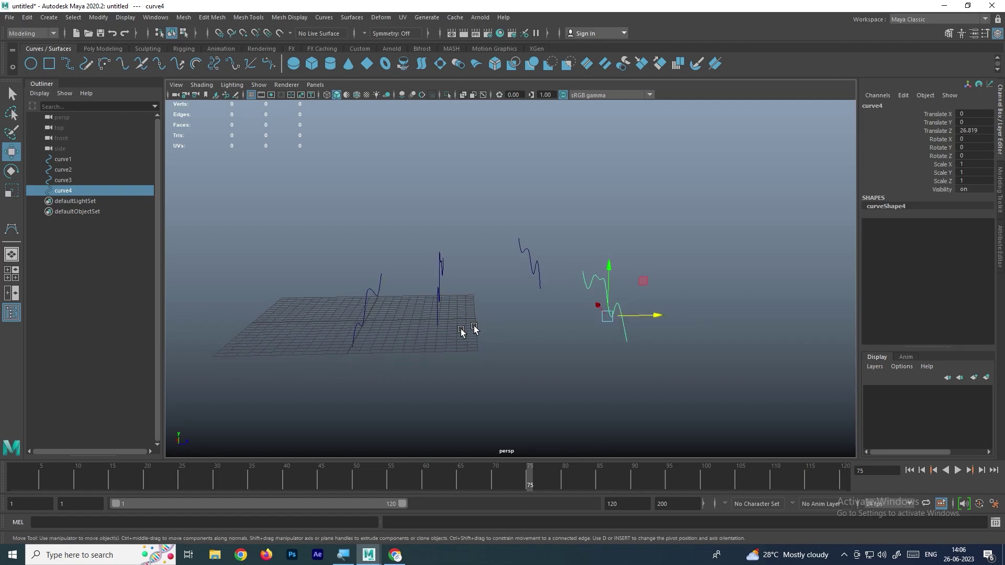
left_click(493, 342)
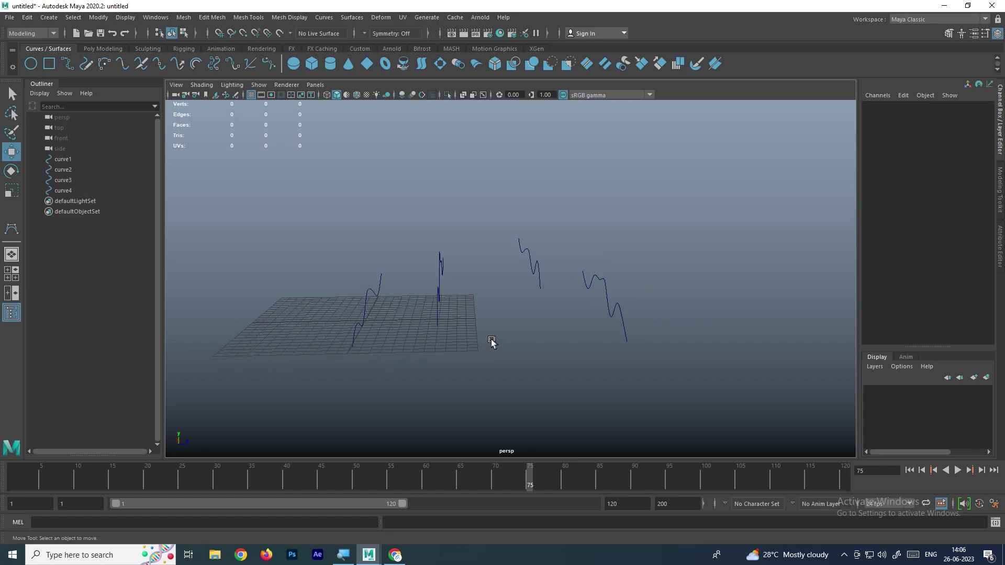
left_click_drag(291, 202, 635, 381)
left_click(651, 350)
left_click(597, 318)
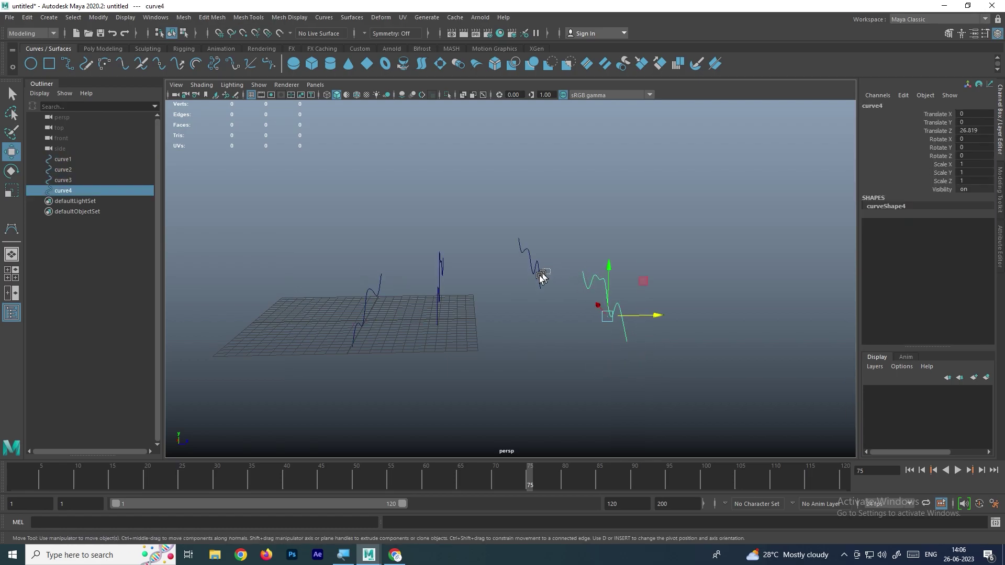
left_click(545, 274)
left_click(442, 292)
left_click(363, 337)
left_click(387, 361)
Step: Select all four curves one after another, from the first curve on the grid through the fourth
left_click_drag(368, 357, 337, 343)
left_click(440, 308, "shift")
left_click(535, 270, "shift")
left_click(610, 328, "shift")
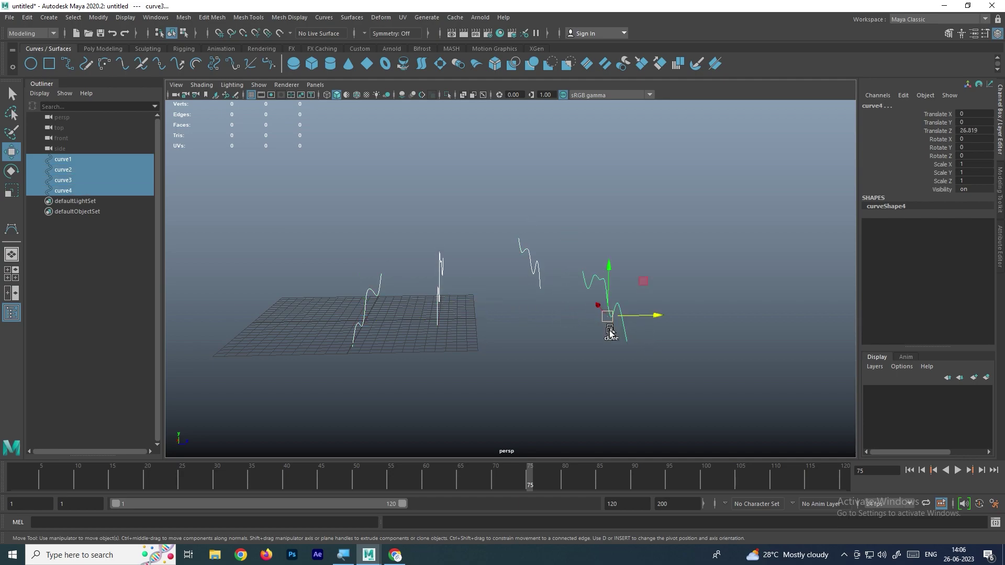
Step: Try a selection sequence that starts with the second curve and continues through the third and fourth
left_click(498, 362)
left_click(449, 298)
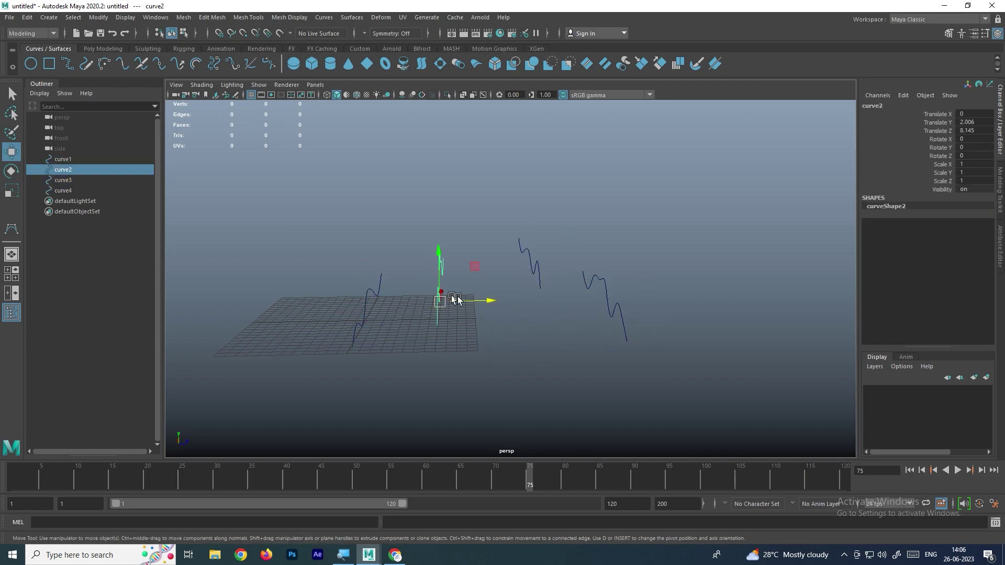
left_click(539, 283, "shift")
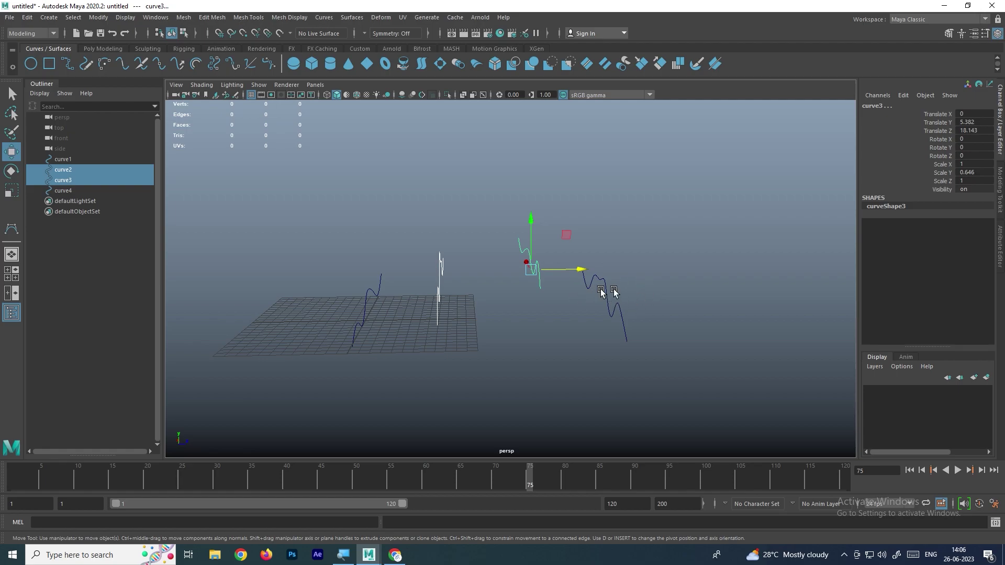
left_click(602, 306, "shift")
Step: Select all four curves in order, starting with the one on the grid, and loft a surface through them
left_click(403, 332)
left_click(361, 298)
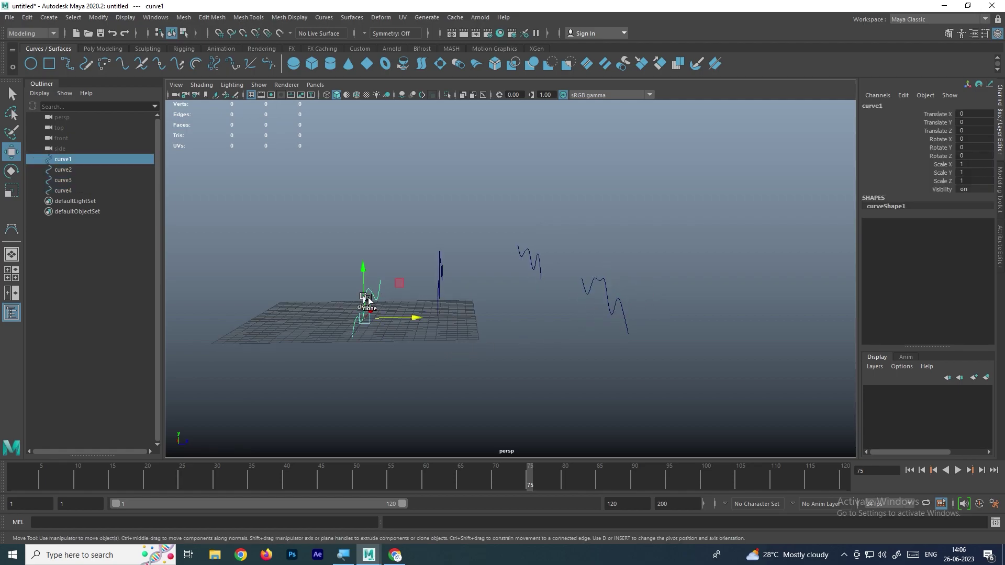
left_click(430, 287, "shift")
left_click(539, 274, "shift")
left_click(590, 282, "shift")
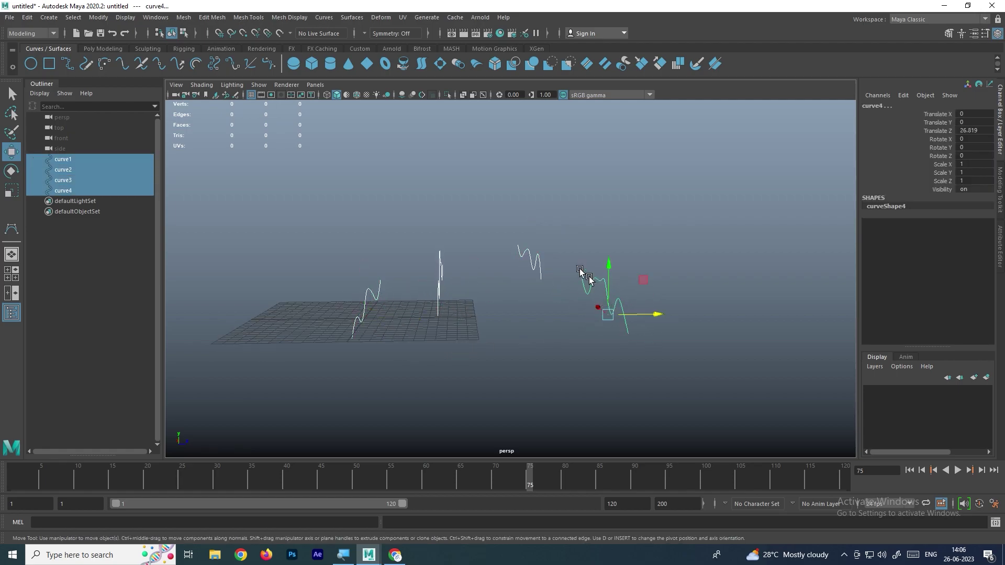
left_click(352, 17)
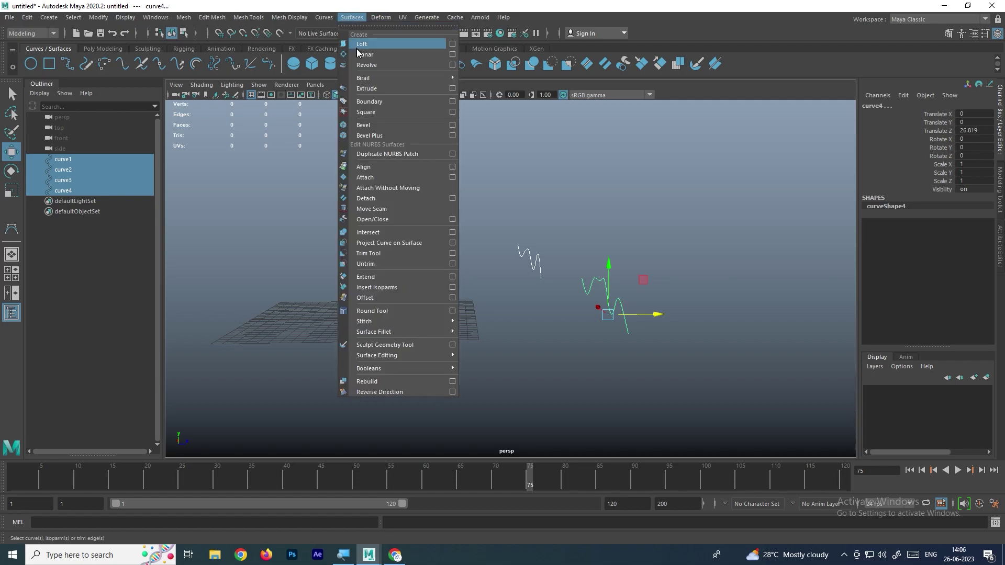
left_click(391, 44)
left_click_drag(456, 231, 529, 287, "alt")
left_click(657, 202)
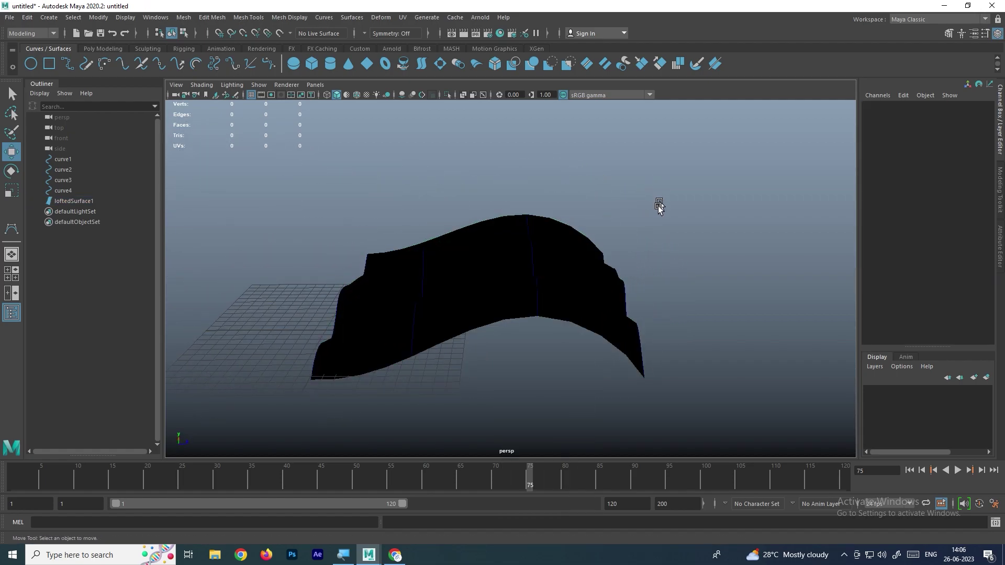
Step: Reverse the direction of the lofted surface so that its upper side shades correctly
left_click(619, 262)
left_click_drag(619, 262, 649, 239, "alt")
left_click(649, 239)
left_click_drag(447, 284, 506, 294, "alt")
left_click(509, 252)
left_click_drag(510, 253, 624, 151, "alt")
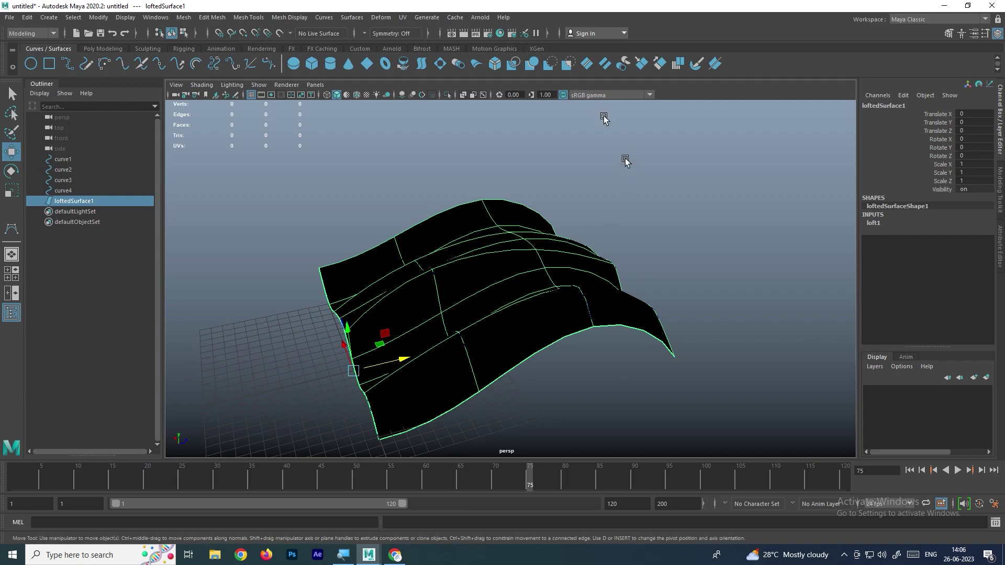
left_click(354, 19)
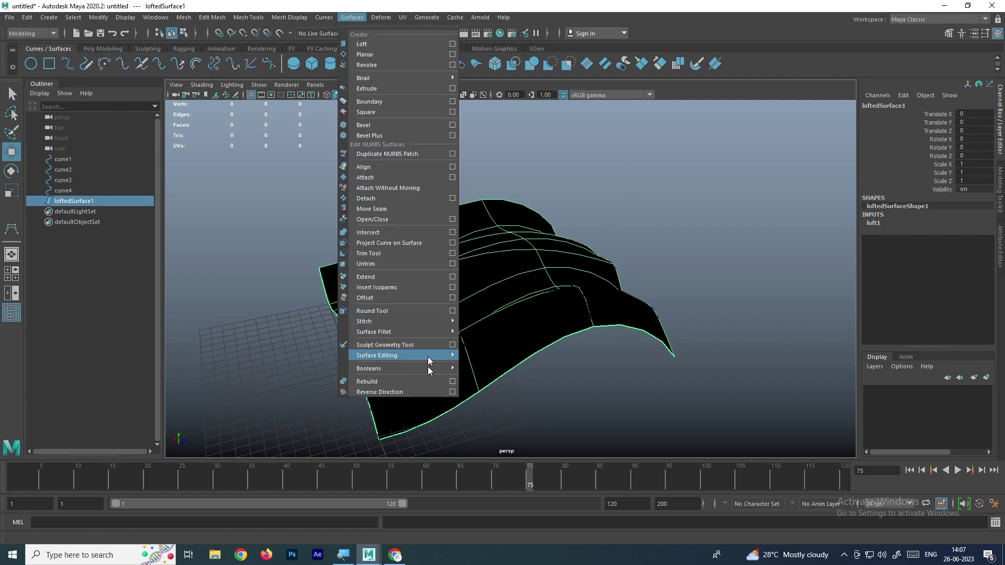
left_click(394, 393)
left_click(574, 332)
mouse_move(574, 332)
left_mouse_down("alt")
mouse_move(545, 269)
mouse_move(626, 271)
mouse_move(612, 287)
mouse_move(636, 278)
mouse_move(570, 288)
left_mouse_up("alt")
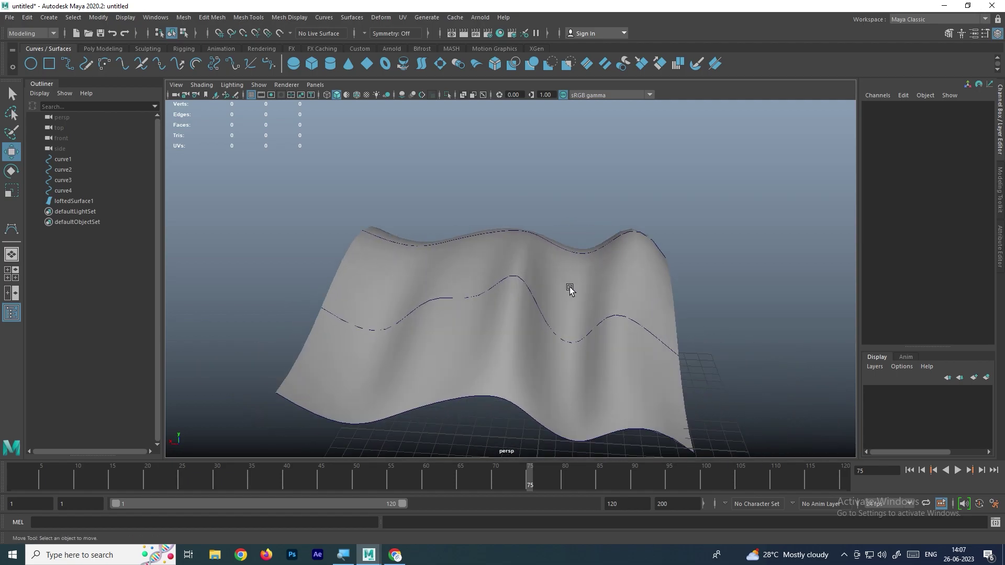
Step: Show the second curve's control vertices and lower the one above its first rise to reshape the lofted surface
left_click(434, 299)
left_click(427, 296)
right_click_drag(427, 287, 398, 287)
key("ctrl+z")
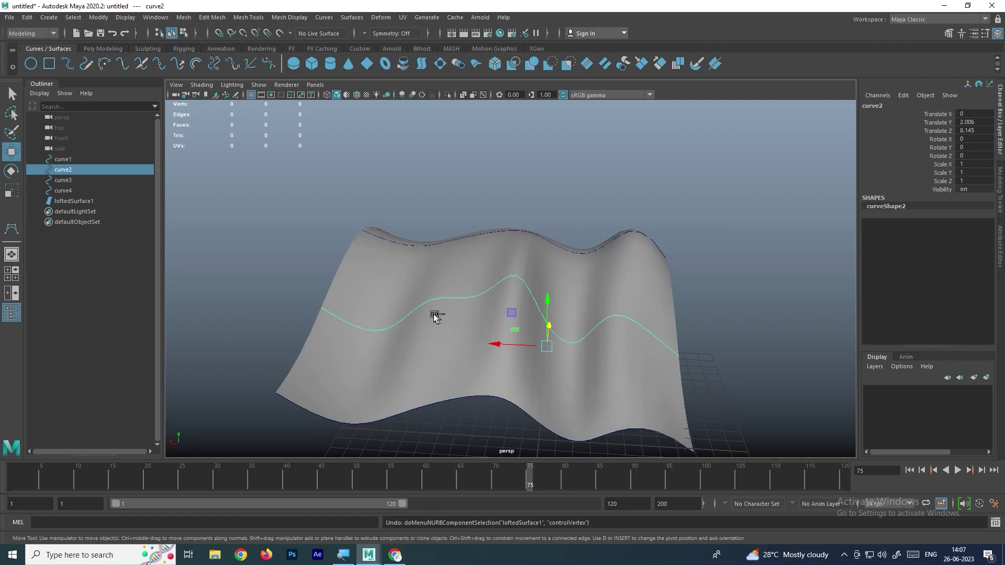
key("F8")
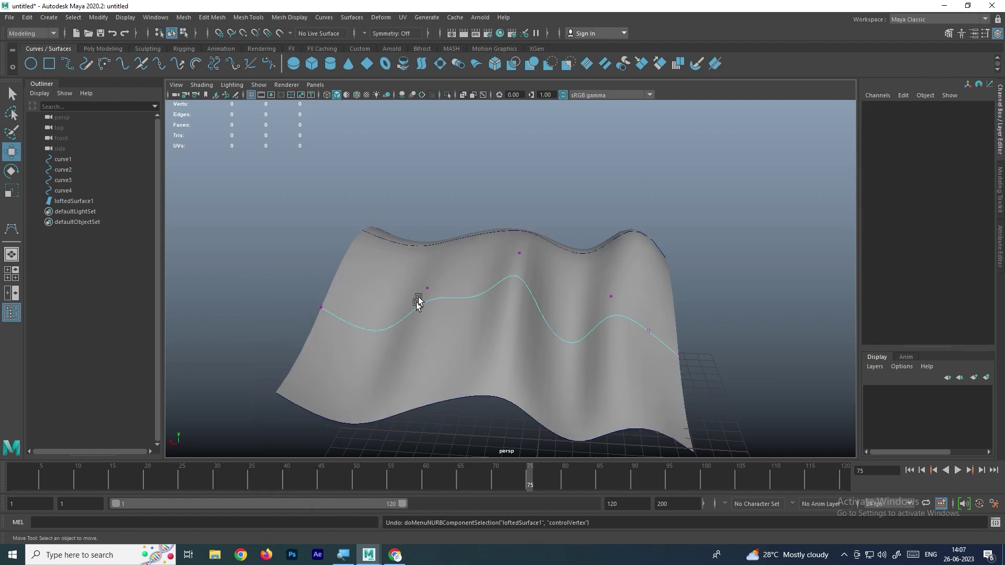
left_click(426, 288)
left_click_drag(421, 239, 421, 281)
left_click_drag(536, 275, 495, 264, "alt")
Step: Display the lofted surface's hulls, select the hull row across its crest and raise it slightly
left_click(563, 281)
scroll(469, 251, "up", 2)
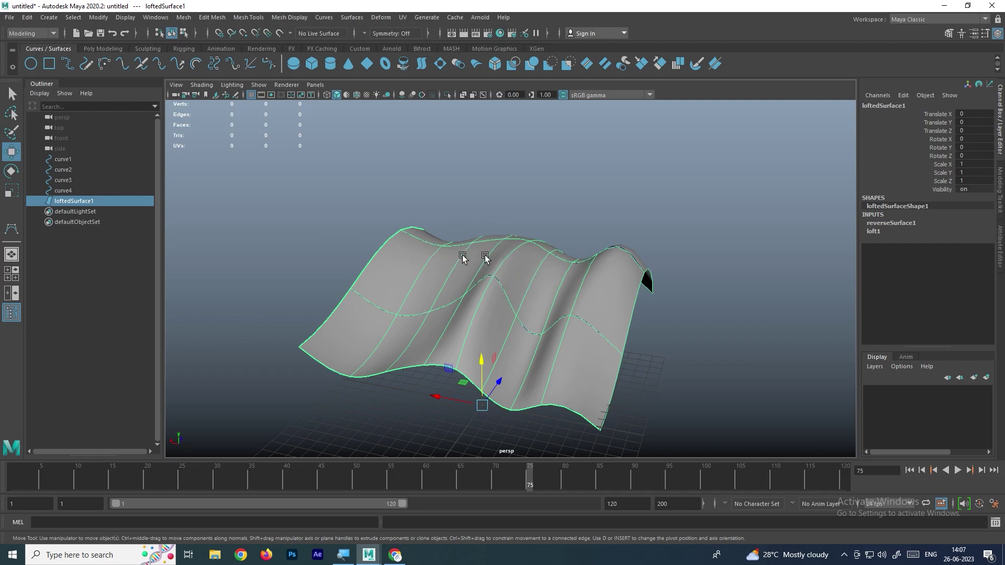
left_click_drag(516, 278, 571, 285, "alt")
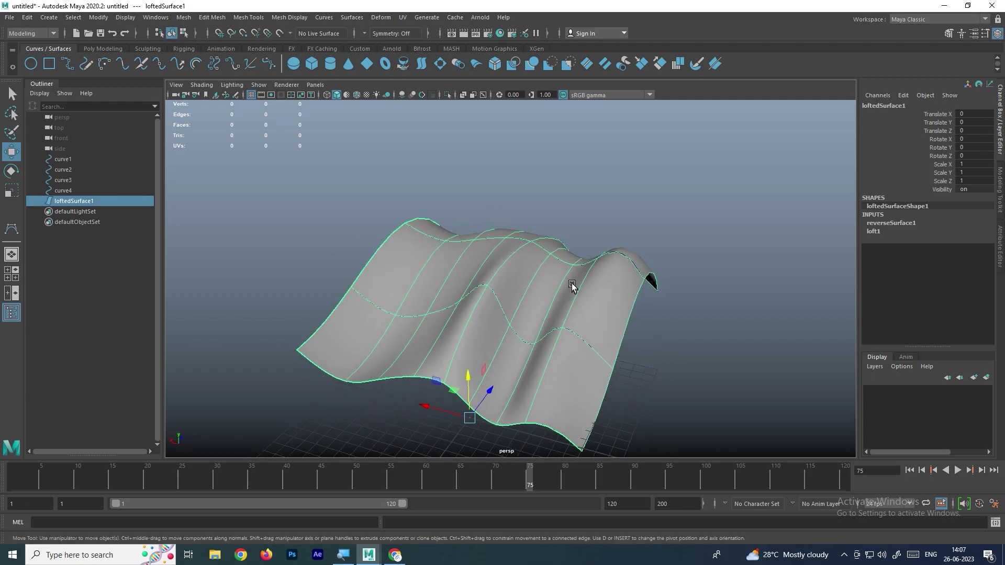
right_click(557, 281, "shift")
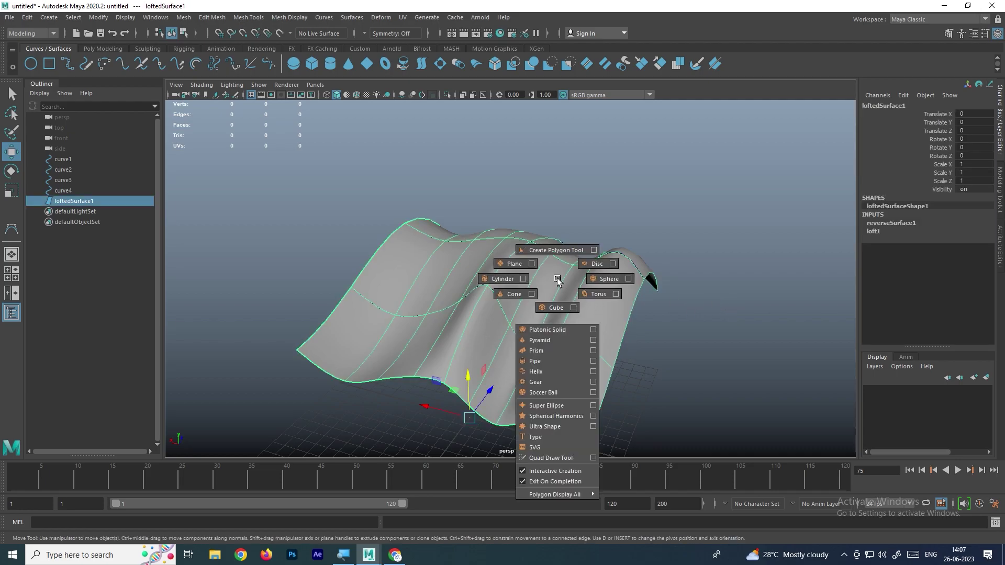
right_click(548, 276)
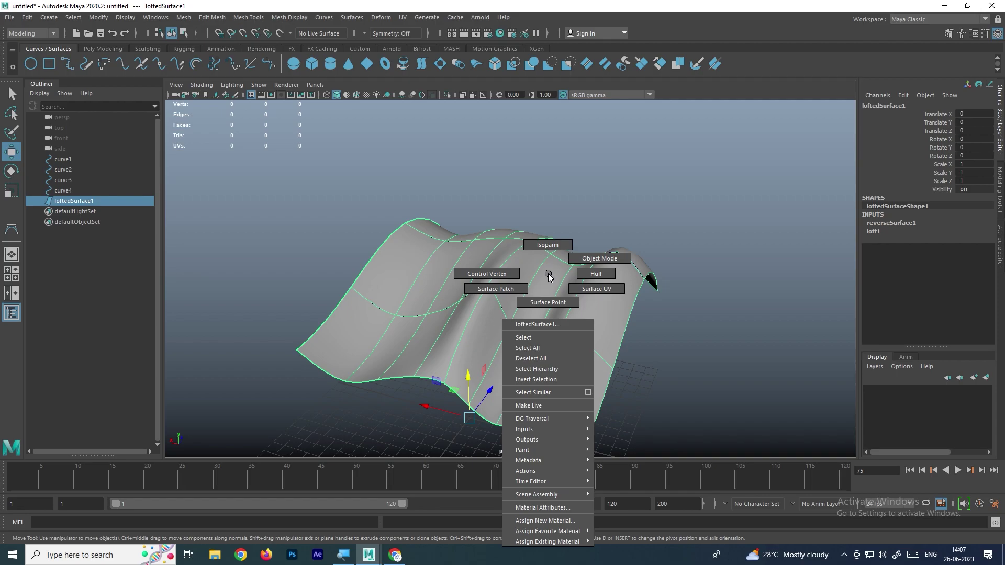
left_click(598, 276)
left_click(631, 211)
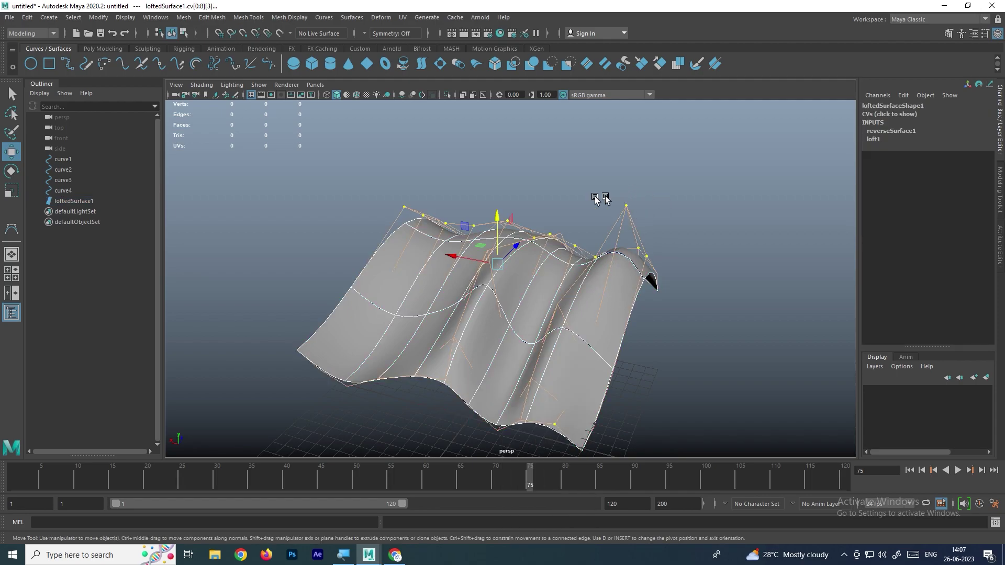
mouse_move(498, 223)
left_mouse_down()
mouse_move(496, 157)
mouse_move(493, 243)
mouse_move(500, 205)
mouse_move(500, 215)
left_mouse_up()
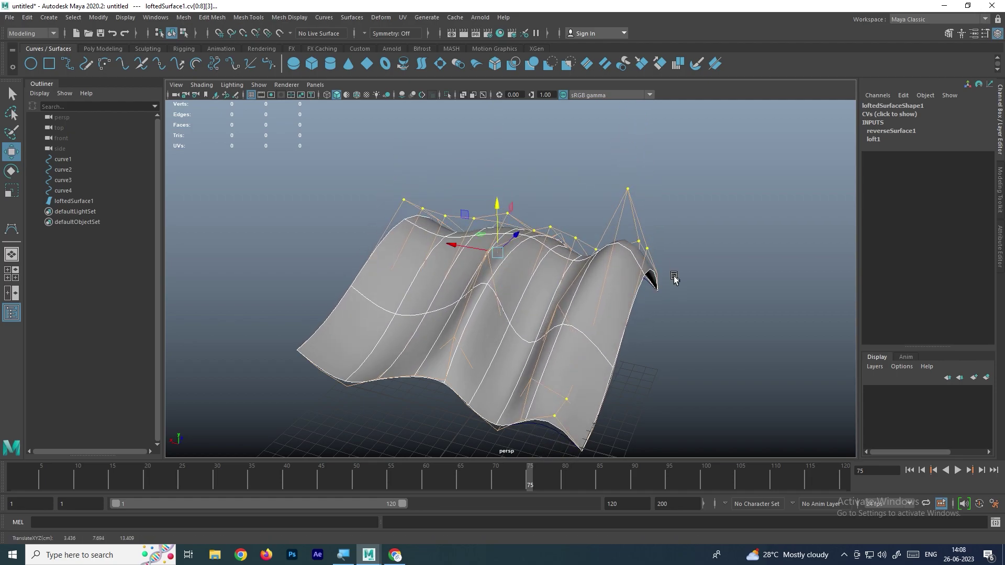
left_click(684, 217)
left_click(594, 281)
left_click_drag(593, 281, 666, 287, "alt")
left_click(649, 291)
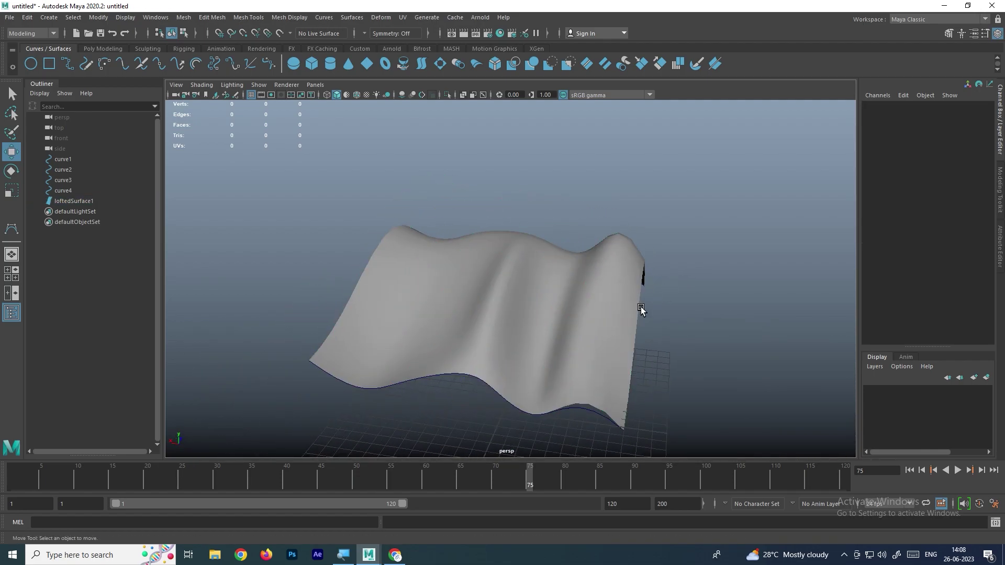
Step: Select the lofted surface, open the NURBS to Polygons conversion options and reset them to their defaults
left_click(612, 307)
mouse_move(595, 296)
left_mouse_down("alt")
mouse_move(543, 303)
mouse_move(540, 292)
mouse_move(608, 303)
left_mouse_up("alt")
left_click(666, 320)
left_click(539, 294)
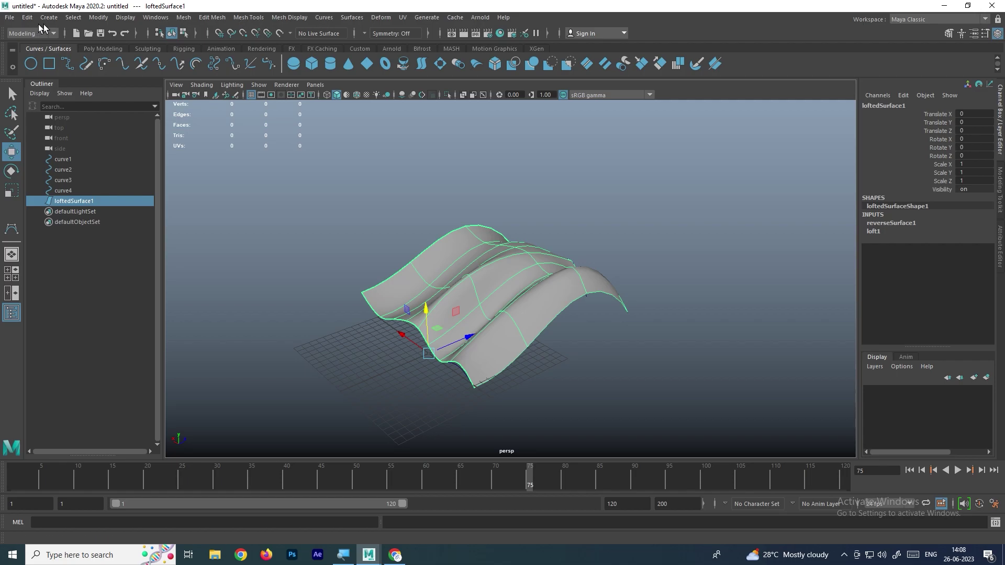
left_click(97, 18)
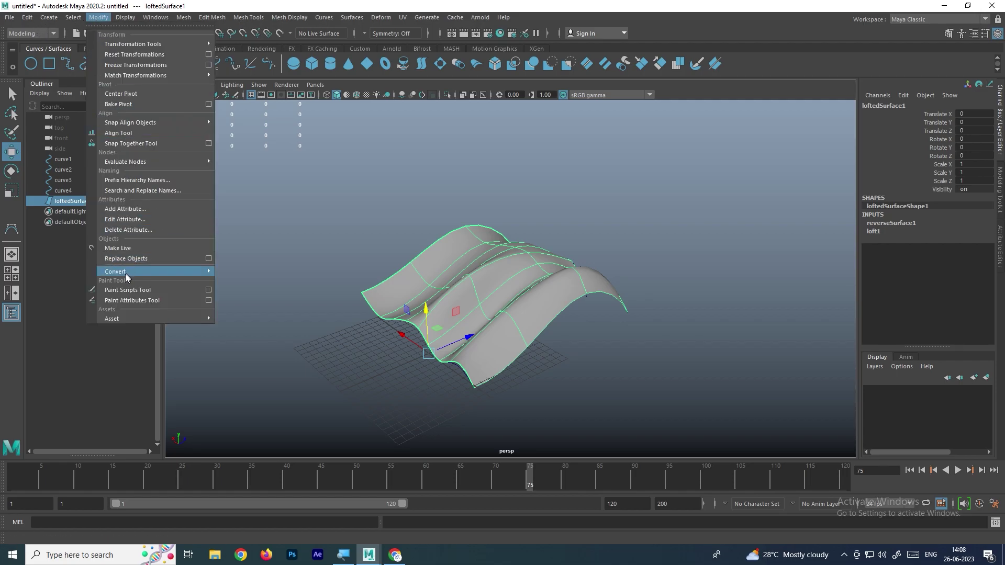
mouse_move(126, 273)
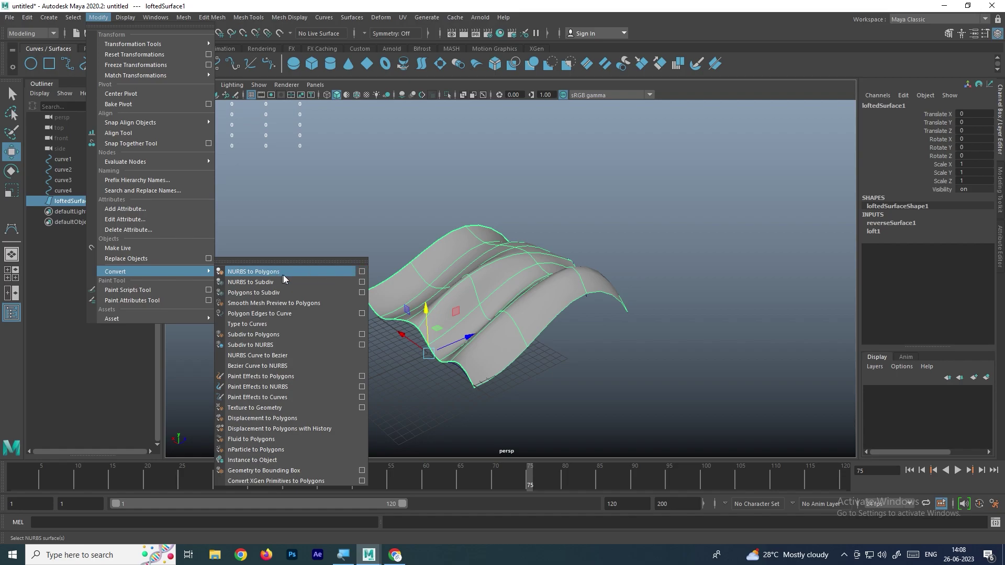
left_click(361, 272)
left_click_drag(537, 152, 621, 158)
left_click(501, 171)
left_click(514, 192)
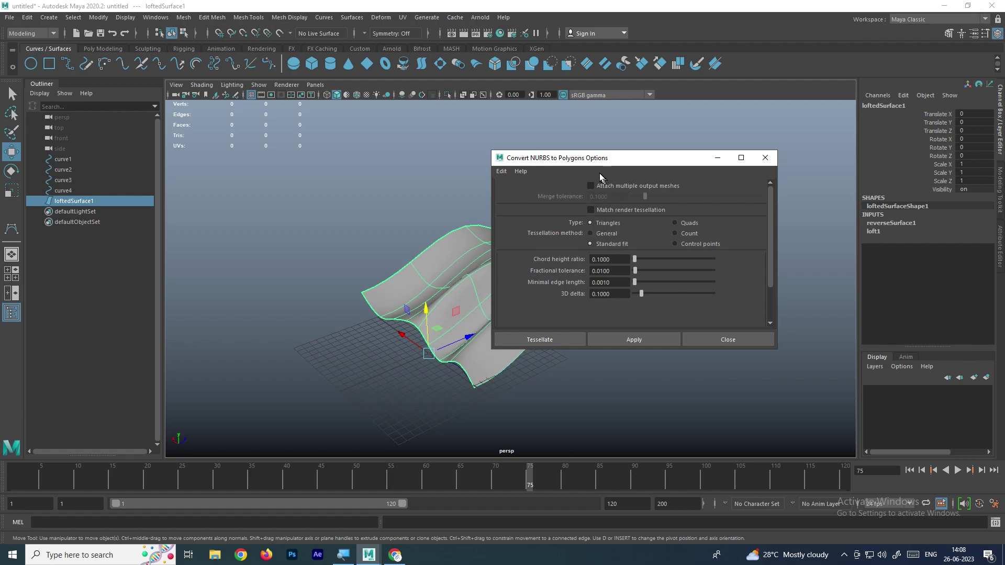
left_click_drag(597, 161, 673, 160)
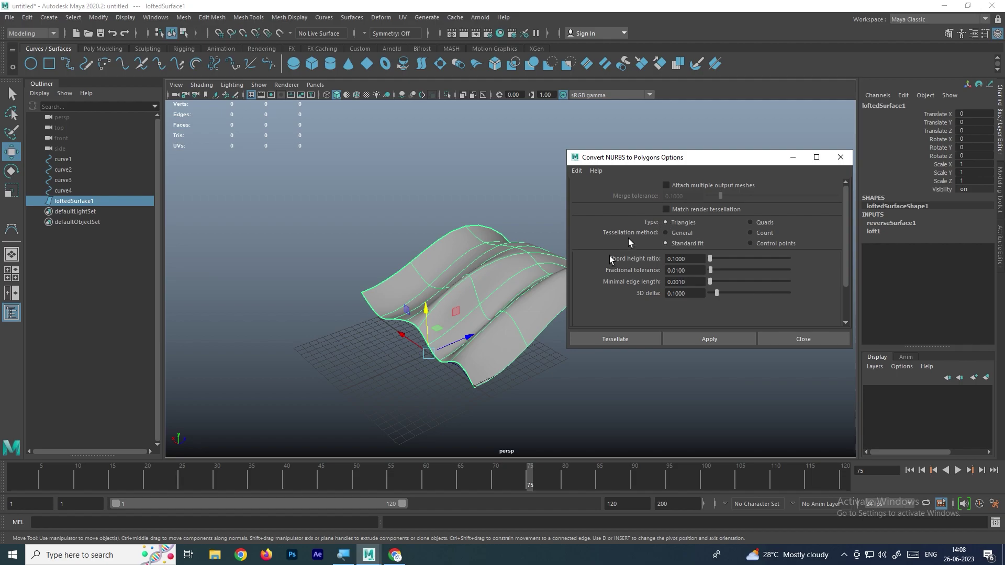
Step: Convert the lofted surface to polygons with type Quads, tessellation method Count and a count of 200
left_click(768, 232)
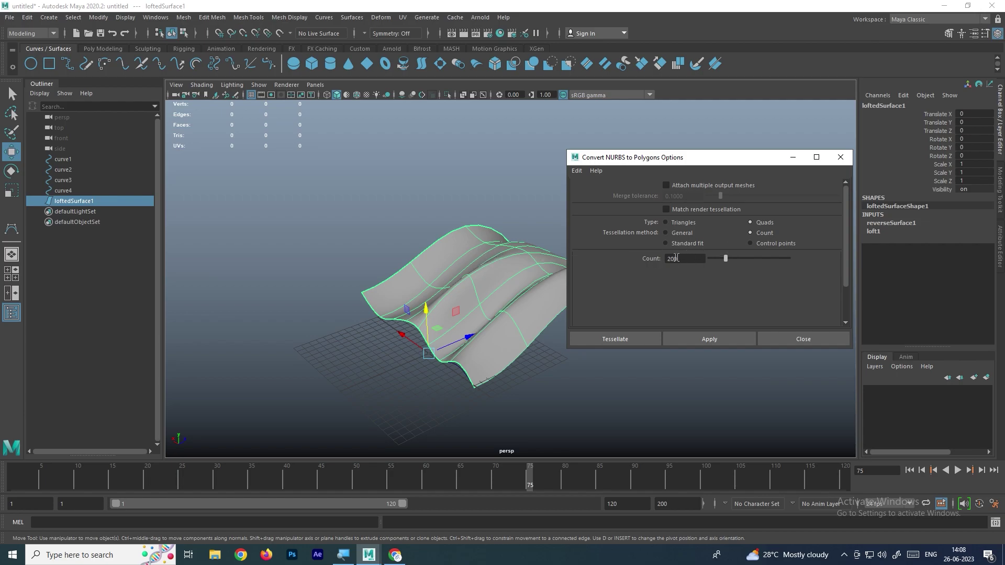
left_click_drag(682, 171, 748, 154)
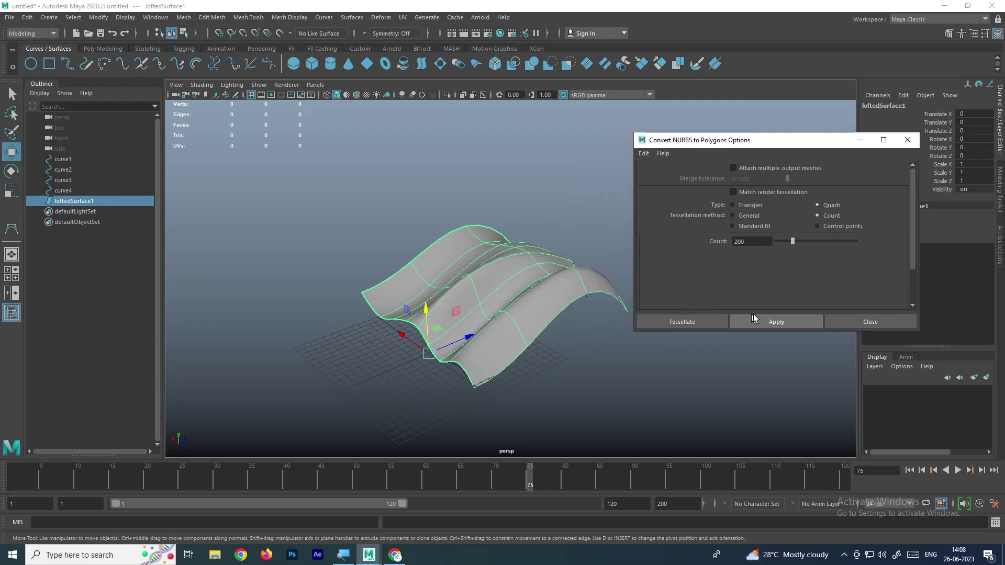
left_click(779, 322)
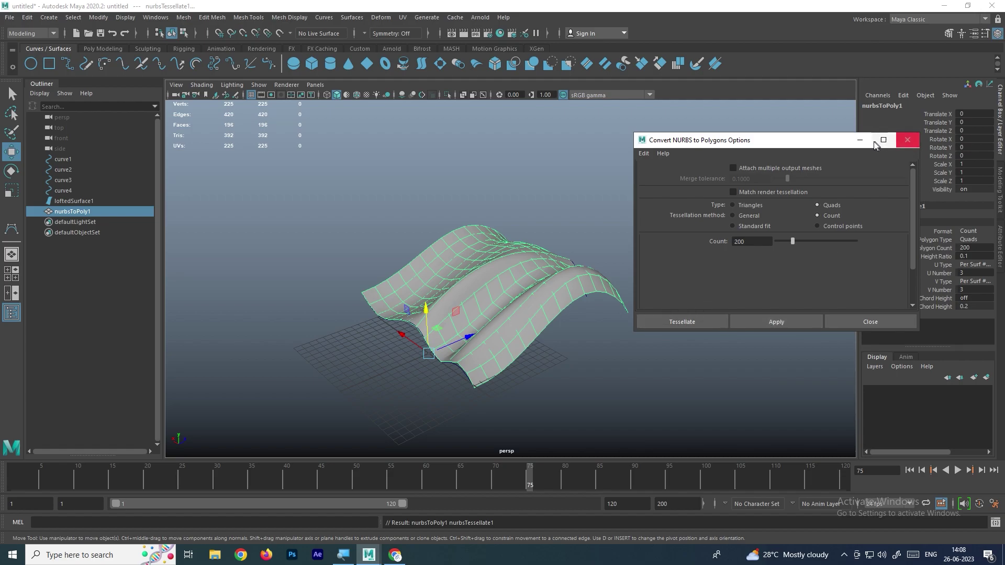
left_click(907, 139)
Step: Raise the converted polygon mesh about 11 units in Y, above the original NURBS surface
left_click(613, 323)
left_click(554, 293)
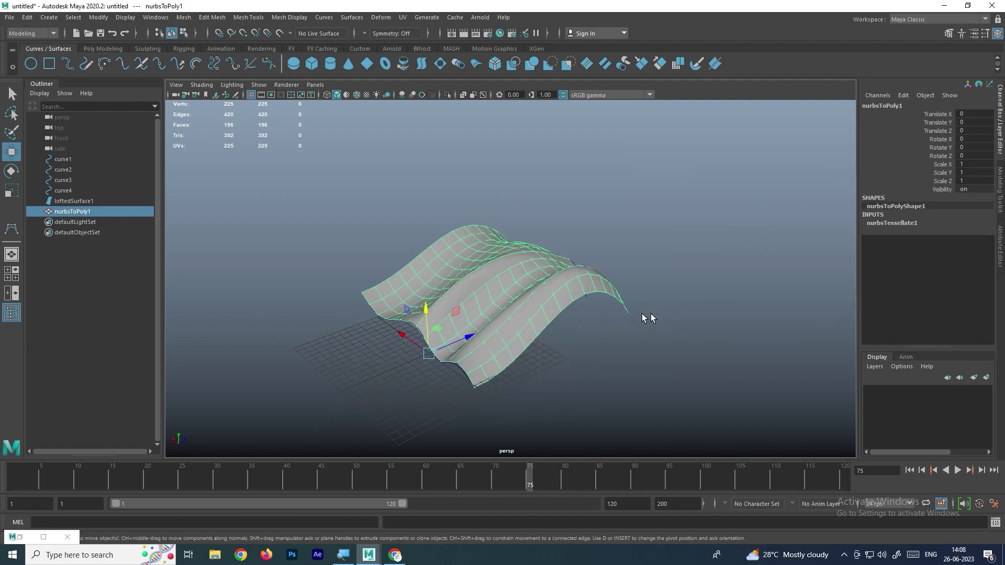
left_click_drag(427, 317, 533, 264)
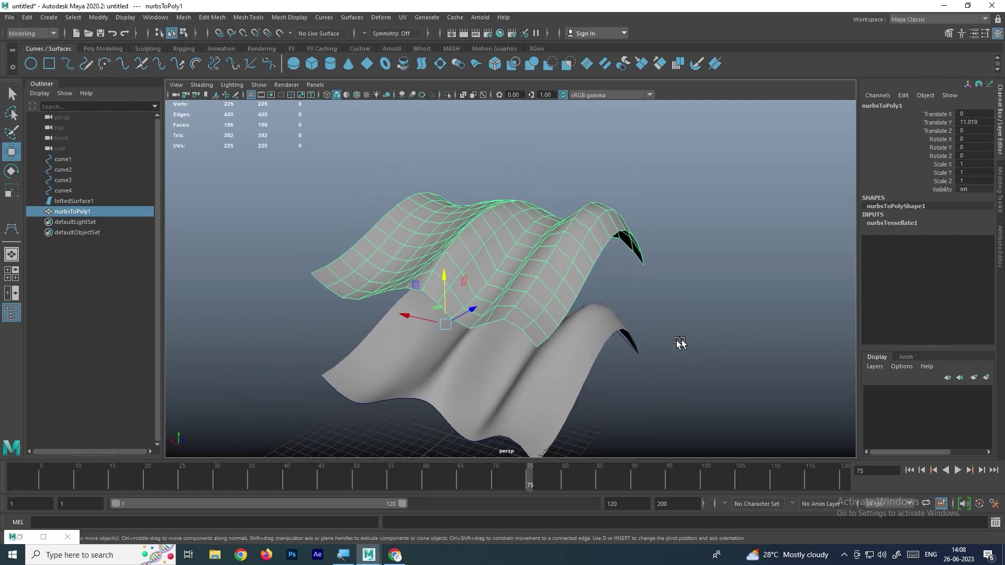
Step: Show the lower NURBS surface's control vertices and move the one near the middle of its front edge
left_click(595, 346)
left_click_drag(594, 347, 516, 353, "alt")
right_click_drag(512, 289, 458, 289)
left_click(527, 405)
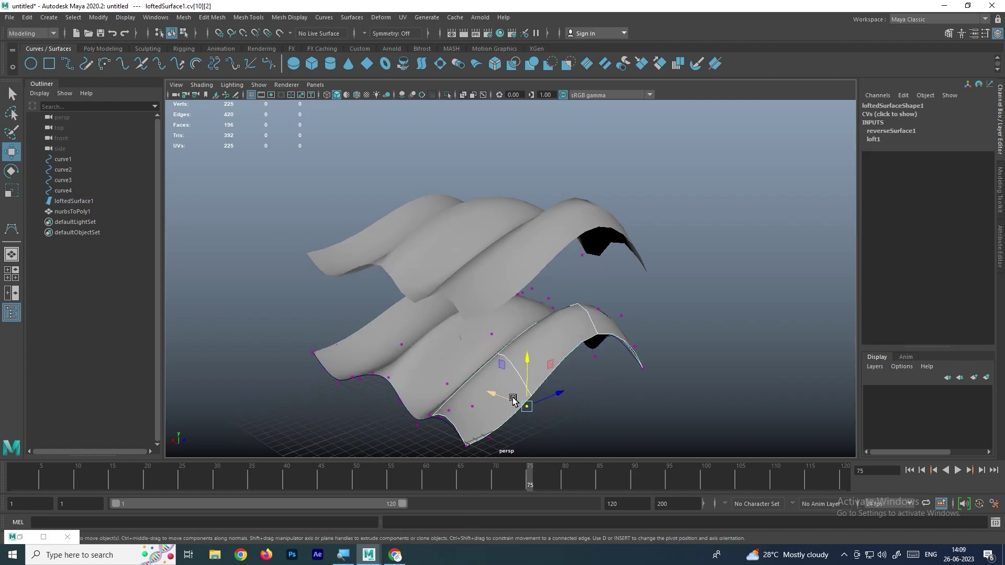
left_click_drag(520, 404, 551, 415)
left_click_drag(516, 280, 558, 273, "alt")
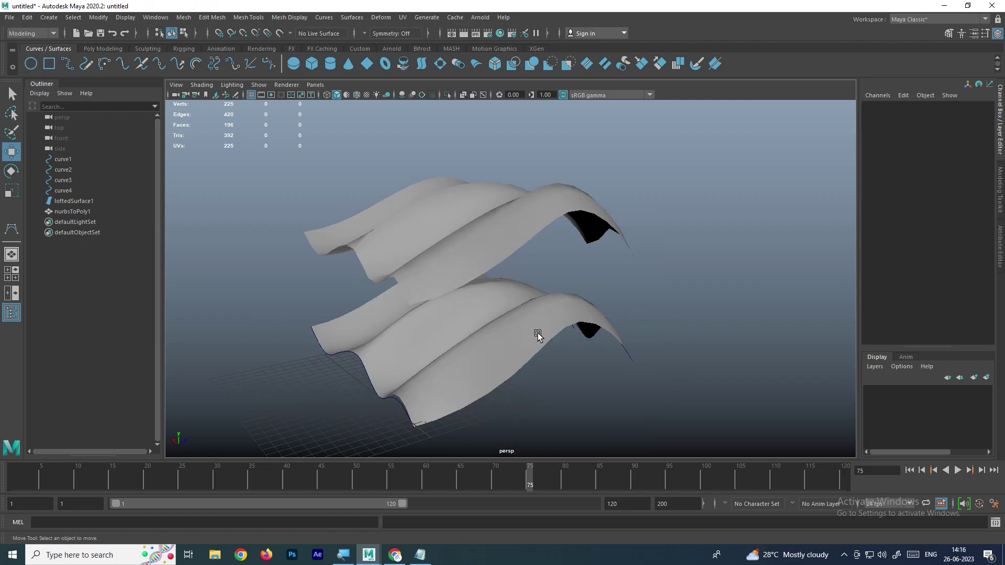
Step: Raise the NURBS surface's front-edge control vertex slightly and return to object mode
left_click(538, 335)
left_click_drag(574, 322, 517, 356, "alt")
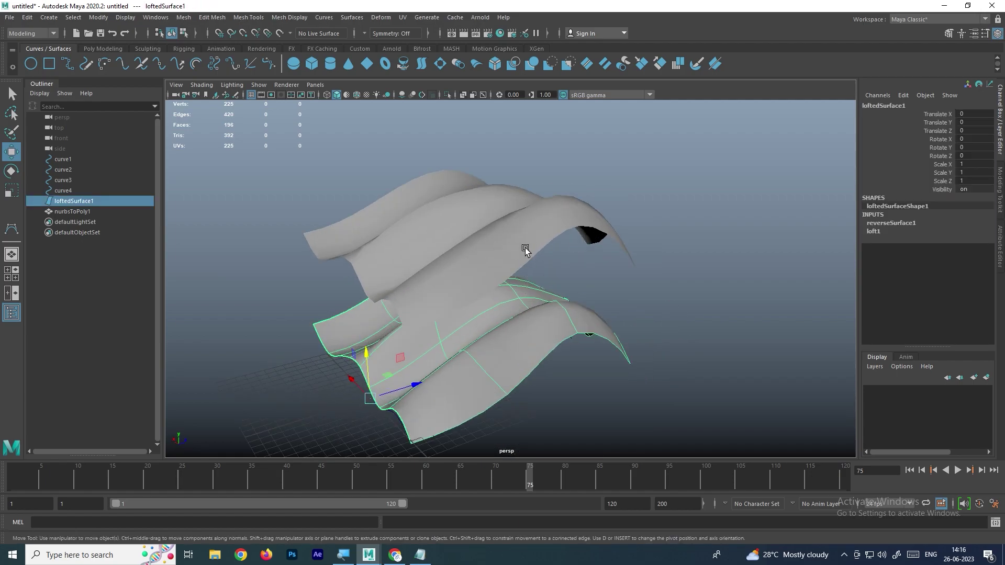
right_click_drag(524, 295, 478, 284)
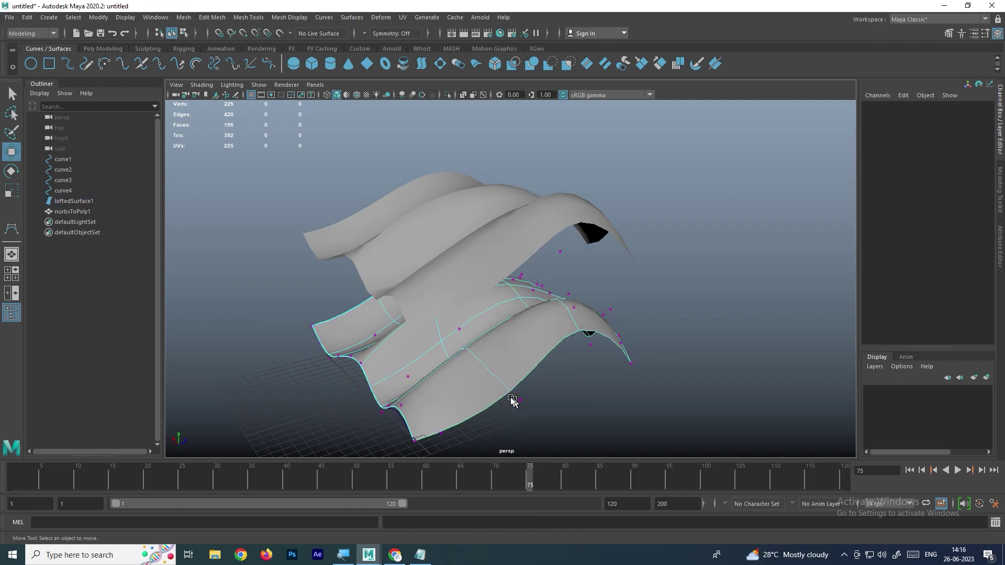
left_click(514, 402)
left_click_drag(520, 347, 528, 336)
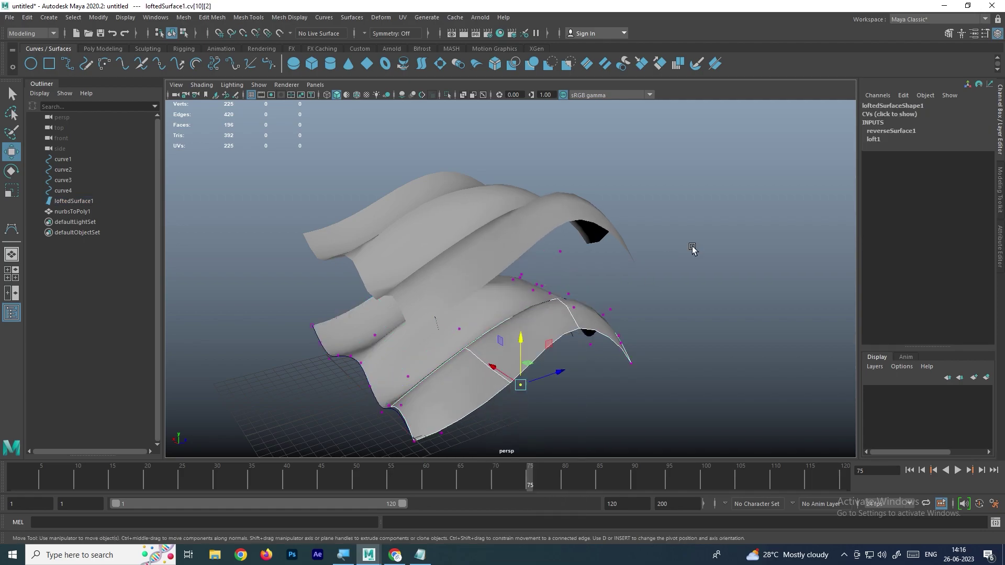
key("F8")
Step: Select the polygon mesh and delete the construction history of all objects in the scene
left_click(610, 273)
left_click(479, 226)
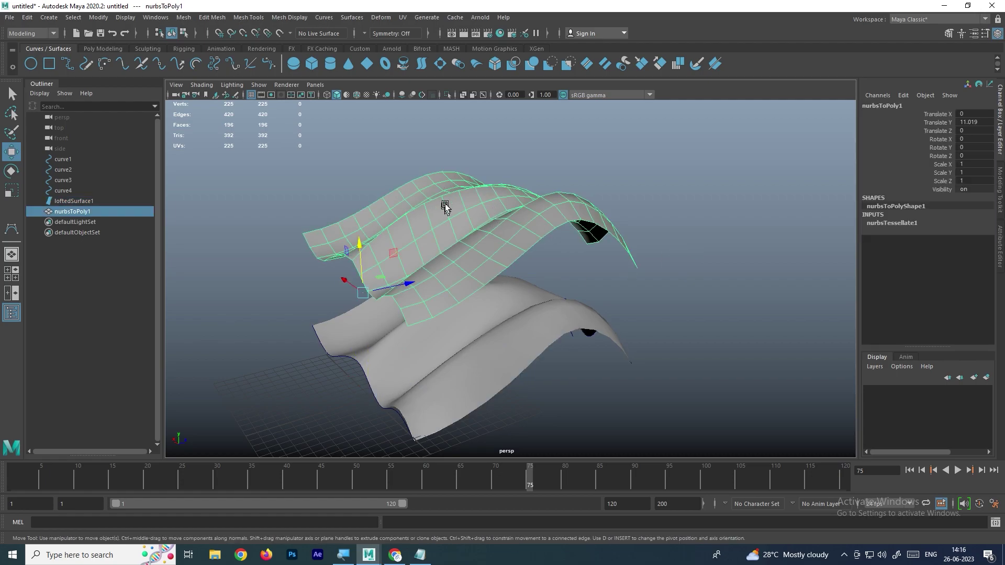
left_click(26, 17)
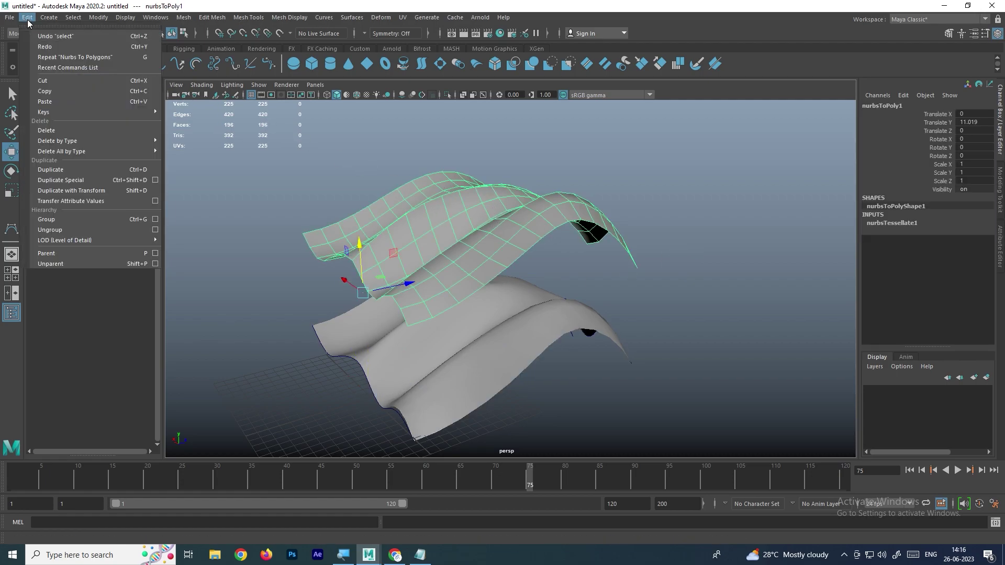
mouse_move(130, 152)
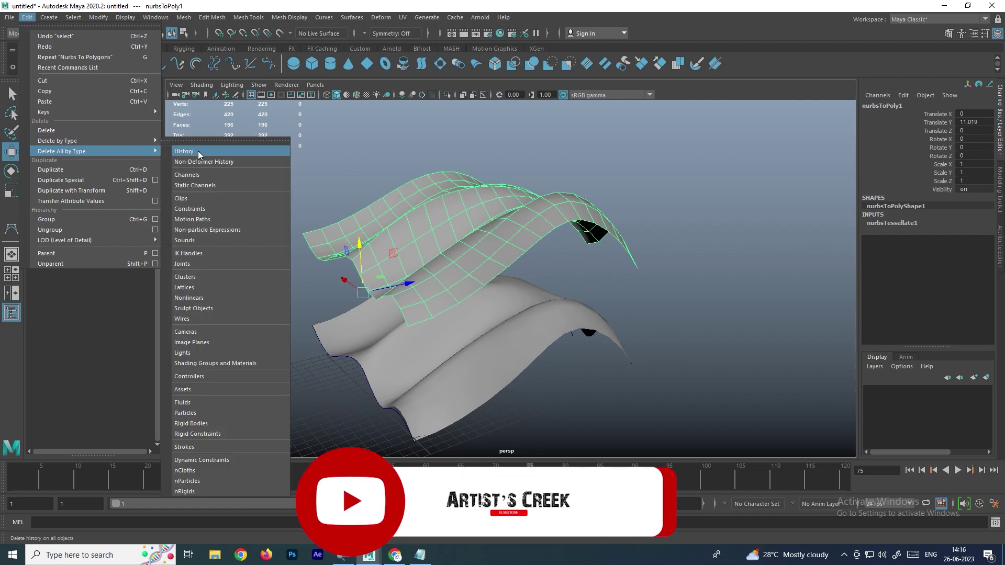
left_click(198, 151)
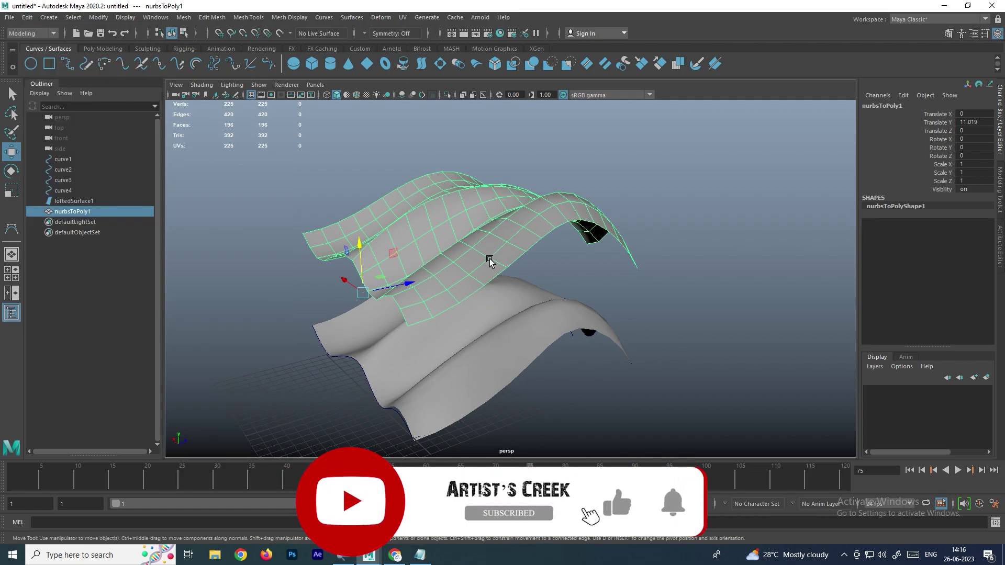
Step: Show the lower NURBS surface's control vertices and raise the one near the middle of its front edge
left_click(513, 303)
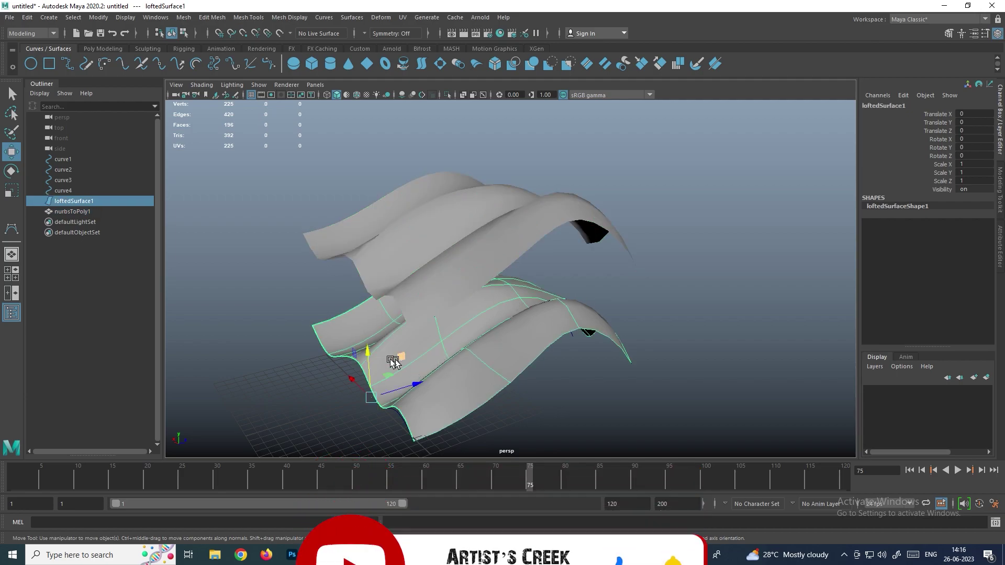
right_click_drag(505, 287, 413, 288)
left_click(516, 381)
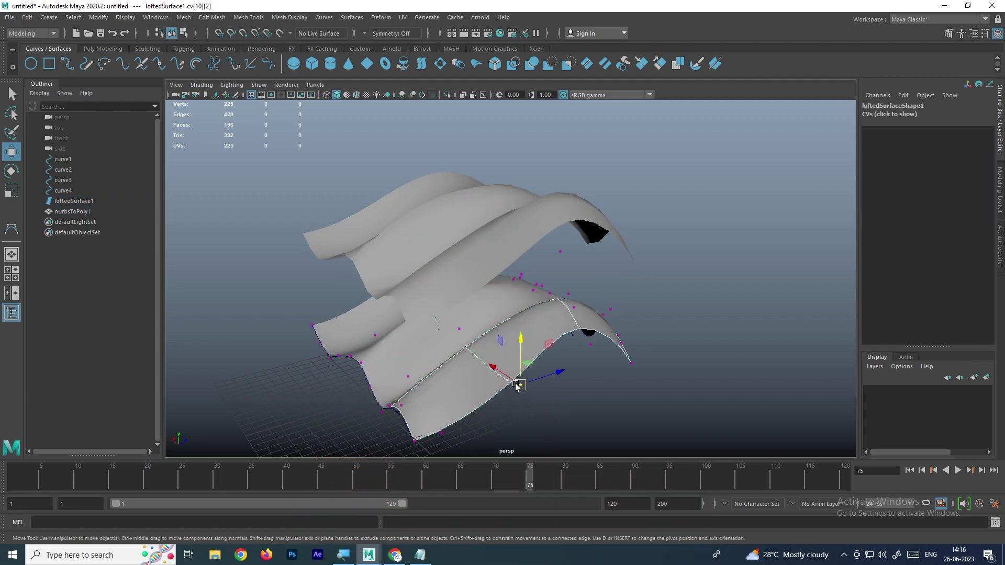
left_click_drag(516, 381, 512, 347)
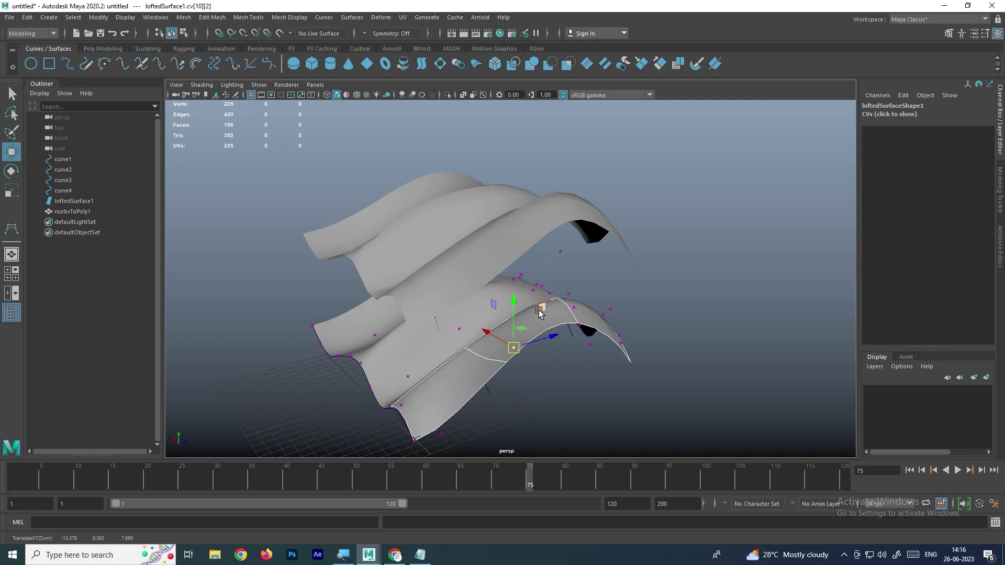
left_click_drag(596, 267, 542, 260, "alt")
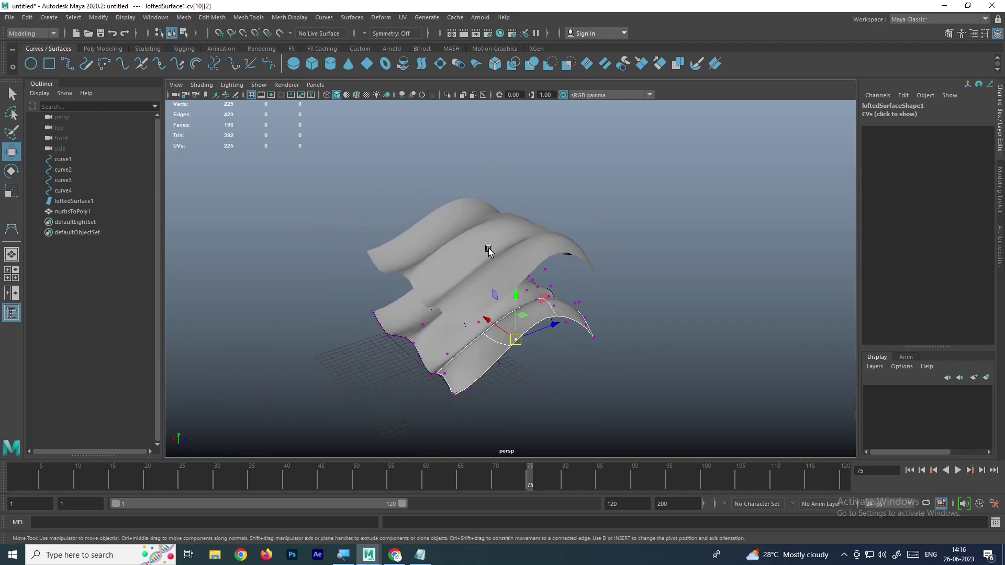
Step: Delete the polygon mesh, the lofted NURBS surface and the four source curves to empty the scene
left_click(488, 250)
key("Delete")
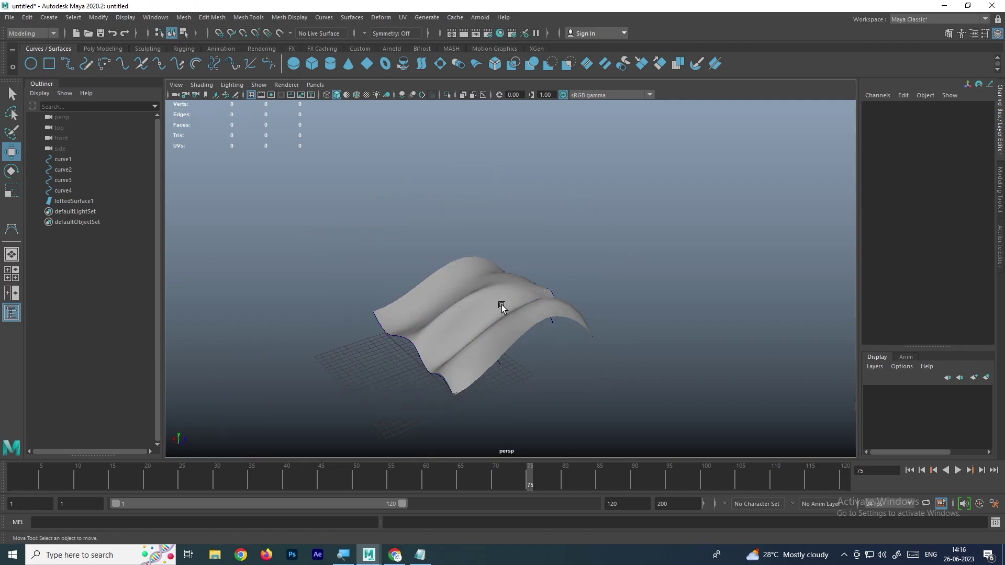
left_click(502, 303)
key("Delete")
left_click(357, 18)
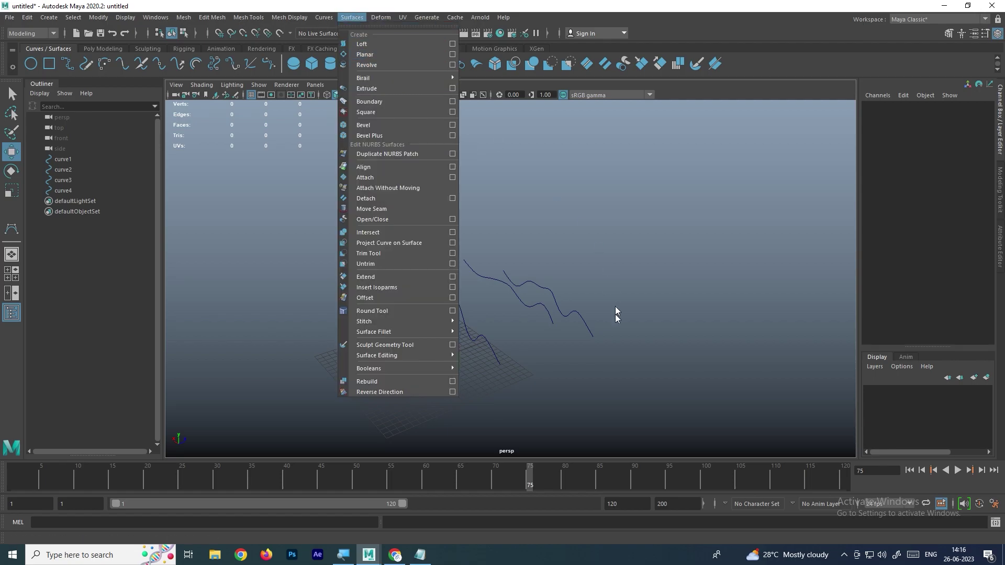
left_click(618, 259)
left_click_drag(619, 260, 446, 369)
key("Delete")
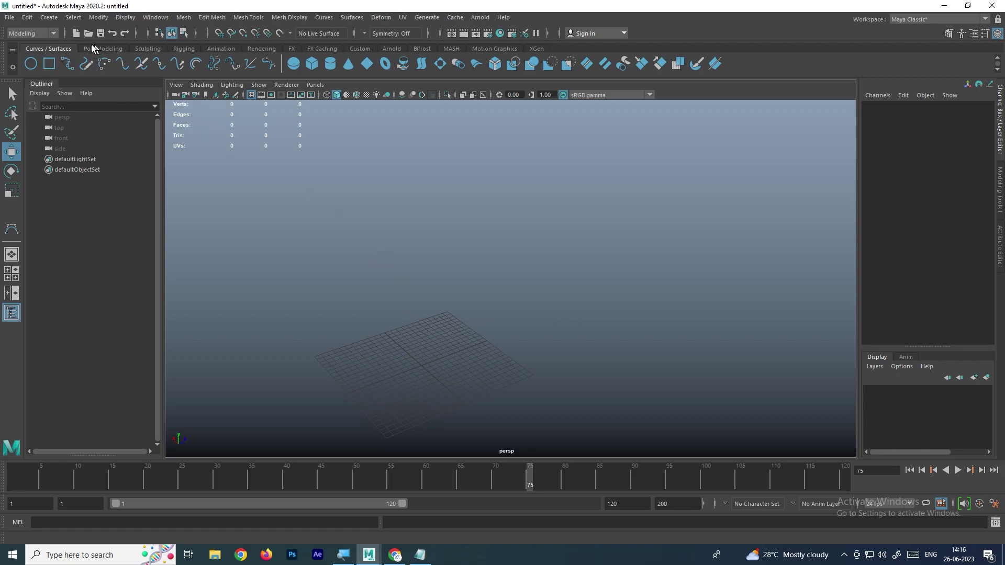
Step: Draw a curvy, nearly closed outline around the grid with the CV Curve Tool, using about 14 control points
left_click(49, 17)
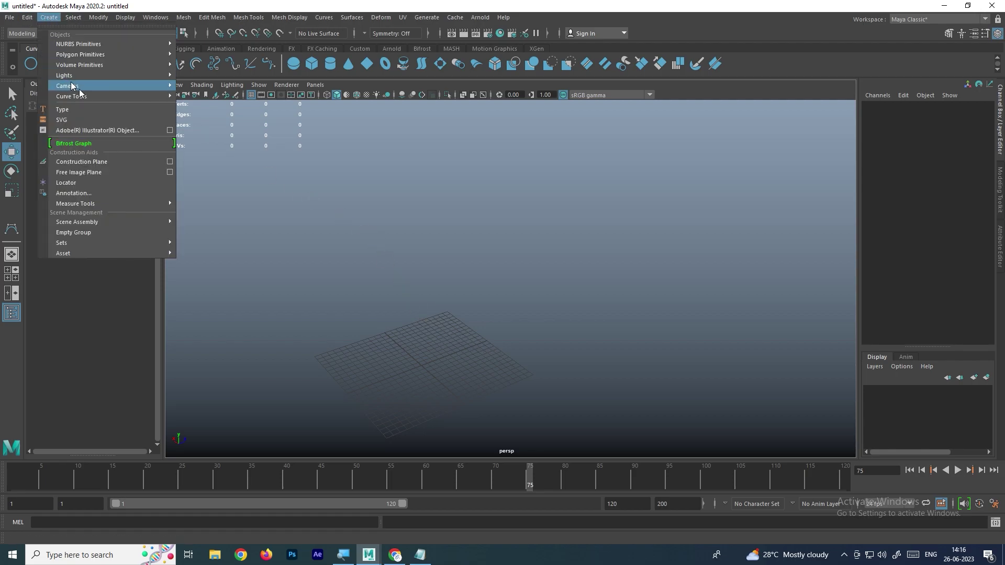
mouse_move(163, 96)
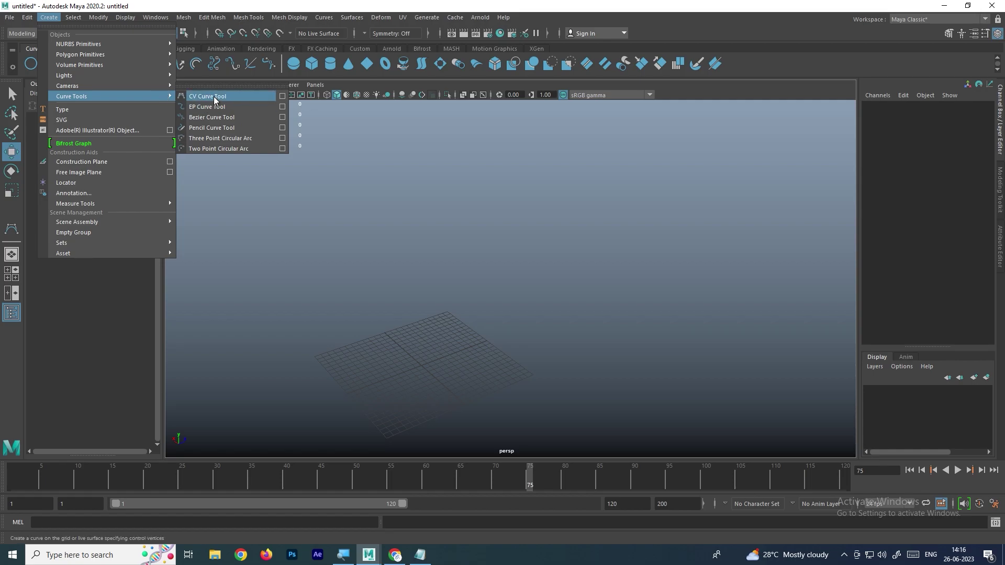
left_click(207, 97)
left_click(379, 376)
left_click(387, 344)
left_click(425, 348)
left_click(453, 348)
left_click(463, 322)
left_click(476, 314)
left_click(524, 337)
left_click(538, 378)
left_click(520, 400)
left_click(477, 402)
left_click(458, 393)
left_click(368, 412)
left_click(336, 381)
left_click(342, 371)
key("Return")
key("w")
Step: Close the drawn curve into a continuous loop and deselect it
left_click_drag(387, 377, 383, 331, "alt")
right_click(384, 329, "shift")
right_click_drag(384, 327, 442, 310, "shift")
left_click(411, 260)
left_click_drag(444, 340, 414, 341, "alt")
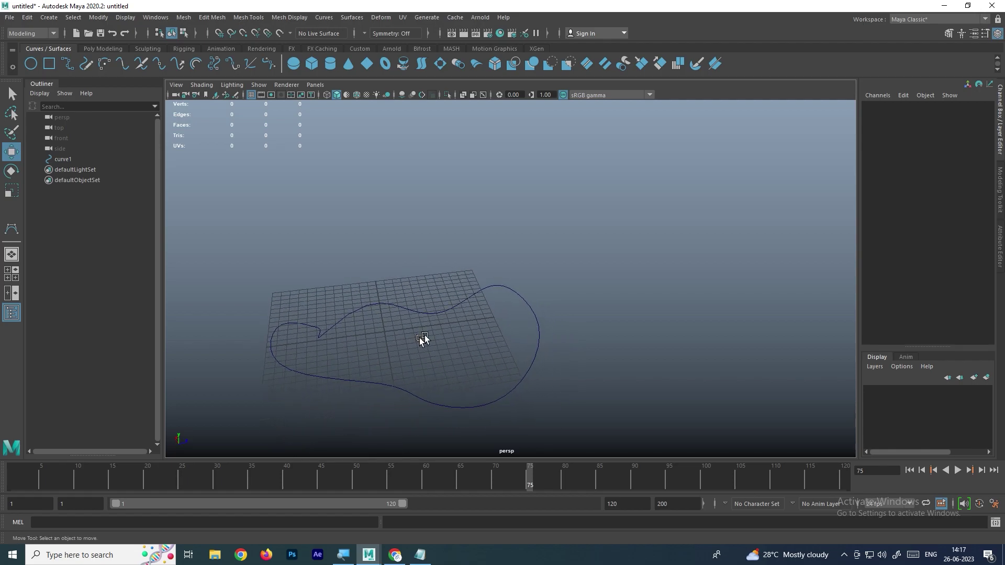
Step: Select the closed curve and fill it with a Planar surface
left_click(489, 361)
left_click_drag(489, 361, 476, 300, "alt")
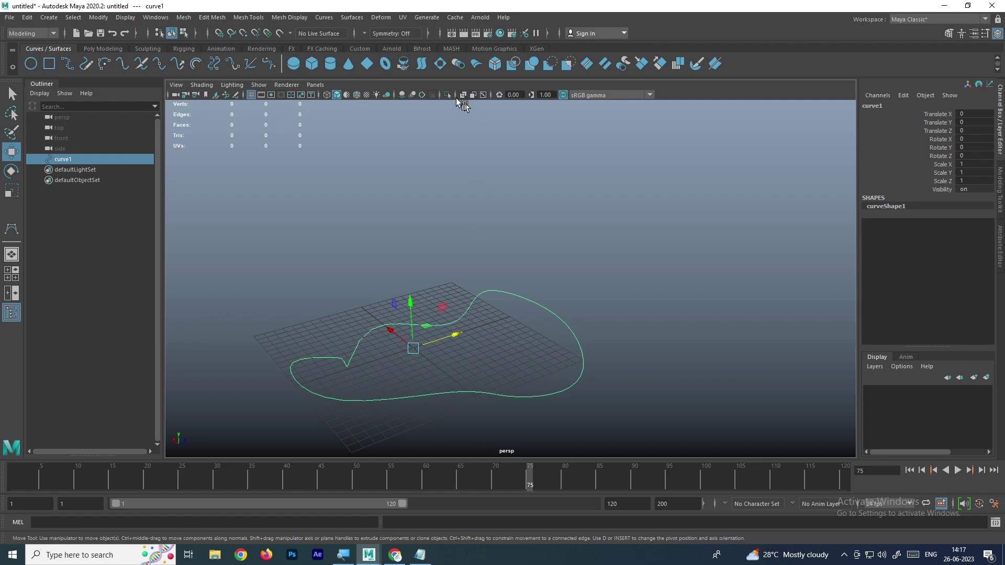
left_click(348, 17)
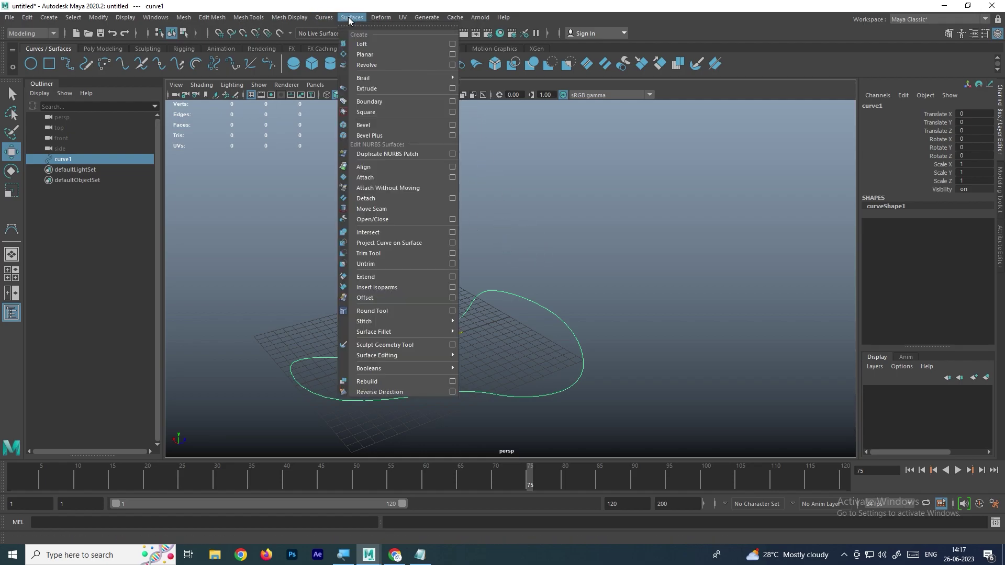
left_click(381, 55)
left_click_drag(597, 286, 481, 285, "alt")
Step: Convert the planar surface to a polygon mesh with Quads, the Count tessellation method and a count of 200
left_click(98, 17)
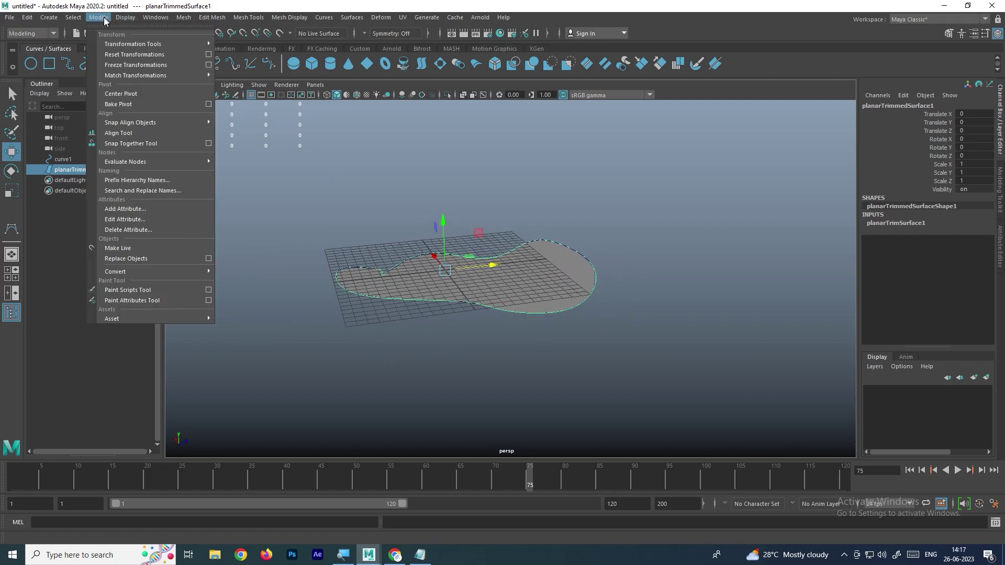
mouse_move(165, 272)
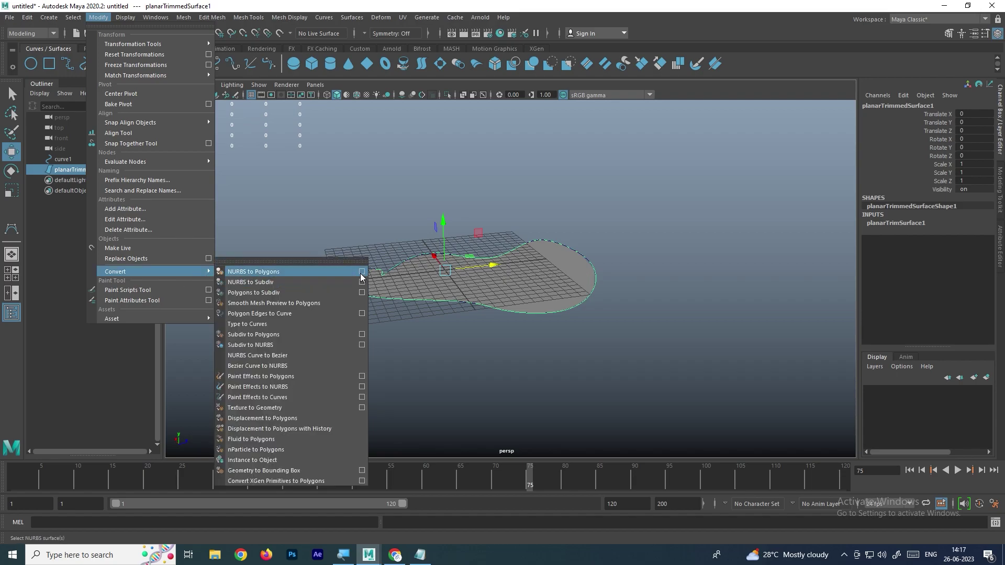
left_click(362, 272)
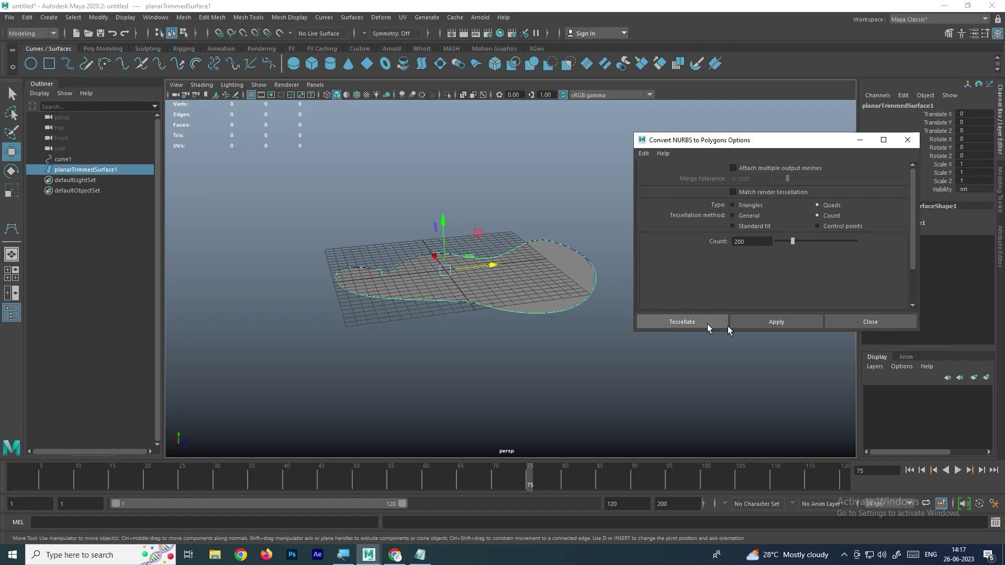
left_click(773, 322)
left_click(890, 320)
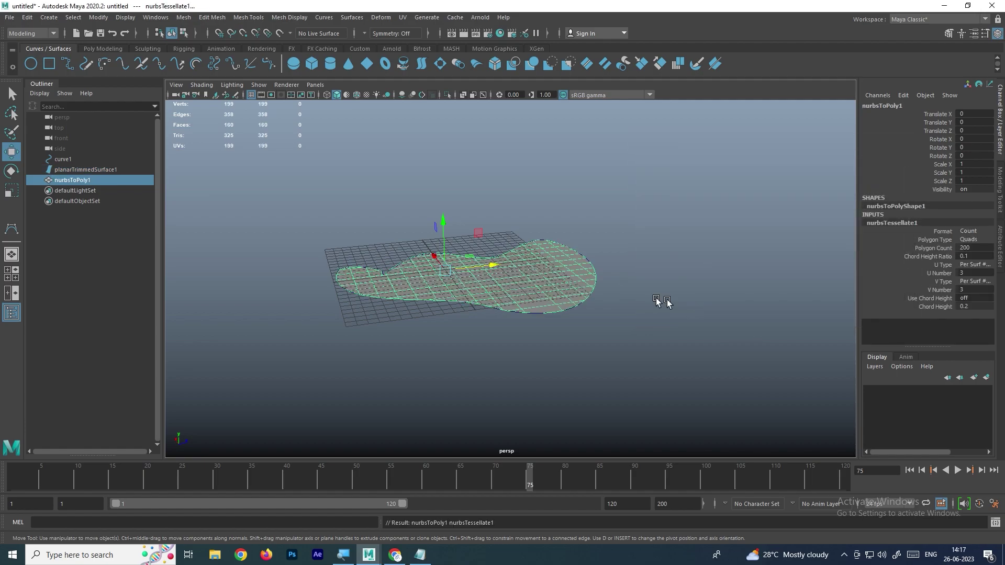
Step: Raise the converted polygon mesh about 4.7 units in Y, above the planar surface
left_click(666, 298)
left_click(567, 273)
left_click_drag(443, 219, 448, 182)
scroll(564, 248, "up", 5)
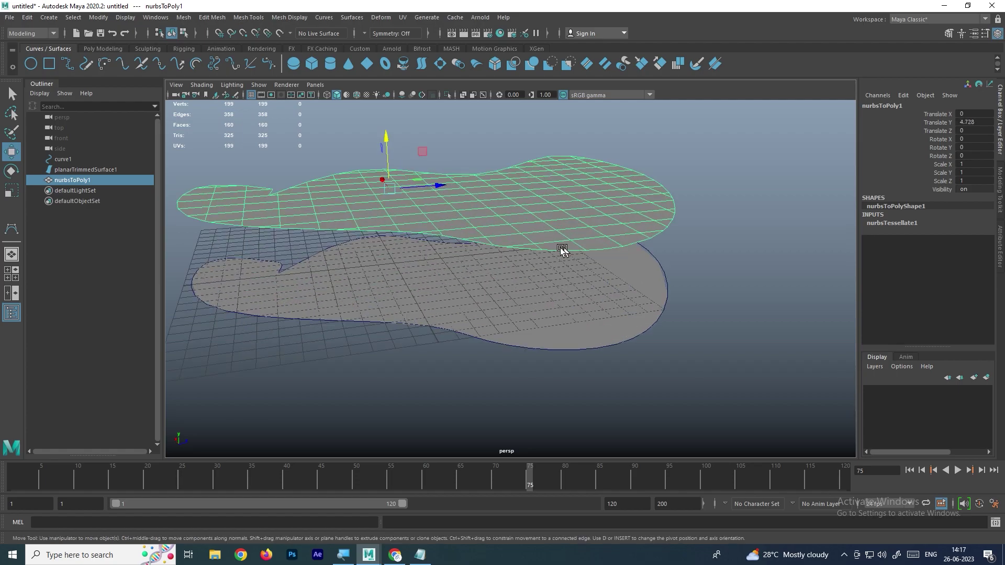
left_click_drag(564, 248, 555, 282, "alt")
Step: Select the strip of faces running across the polygon mesh's wide part and extrude it upward
right_click_drag(514, 217, 513, 235)
left_click(516, 224)
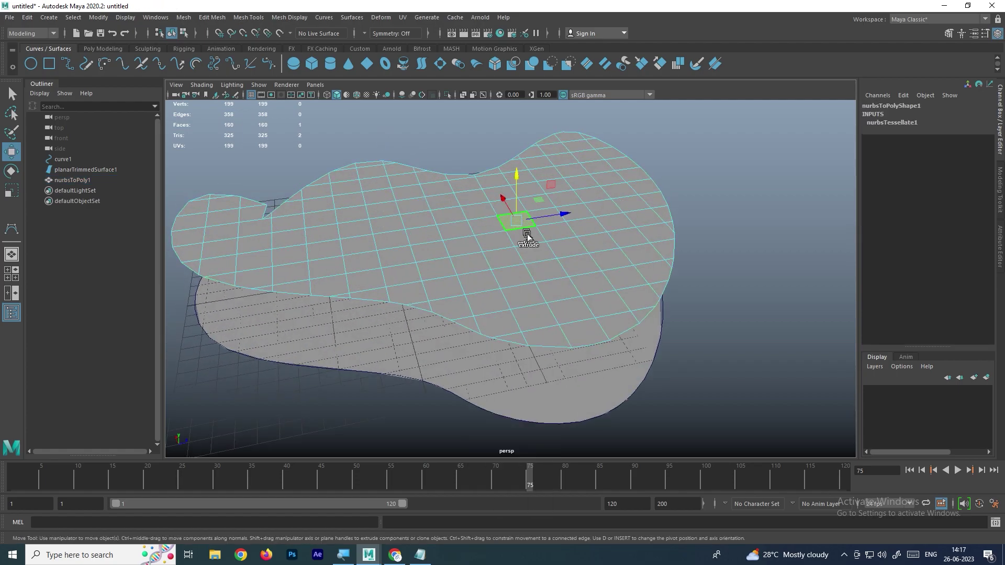
double_click(527, 236, "shift")
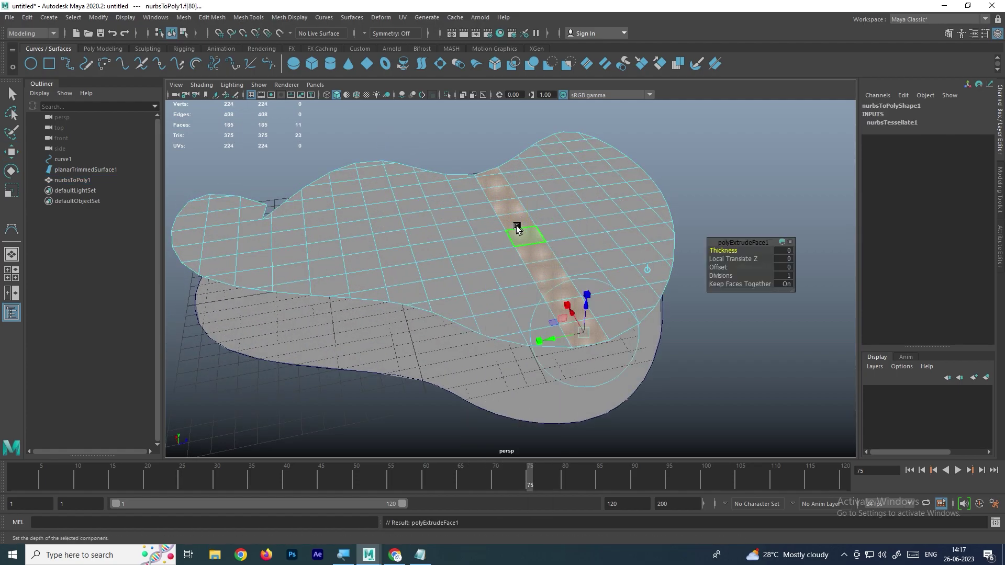
left_click_drag(521, 225, 539, 205, "alt")
left_click_drag(657, 195, 662, 171)
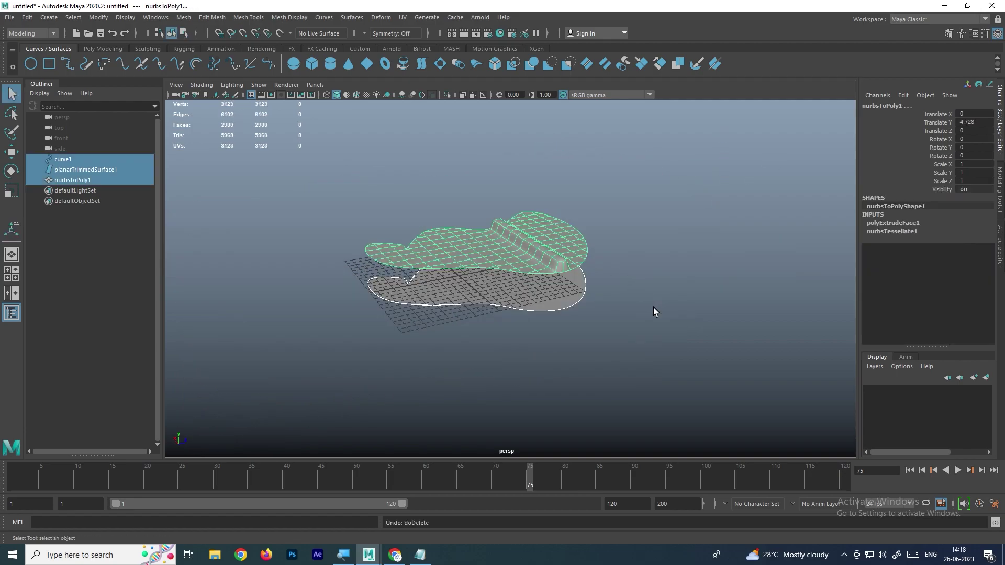
Step: Delete the polygon mesh, the planar surface and its outline curve
left_click(653, 307)
left_click_drag(602, 340, 390, 203)
key("Delete")
left_click(352, 17)
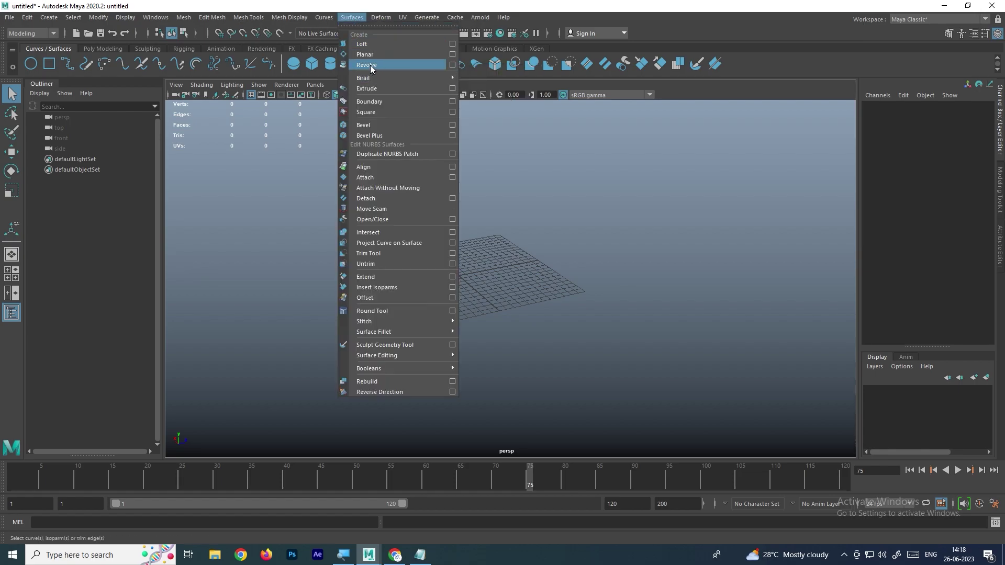
left_click(562, 282)
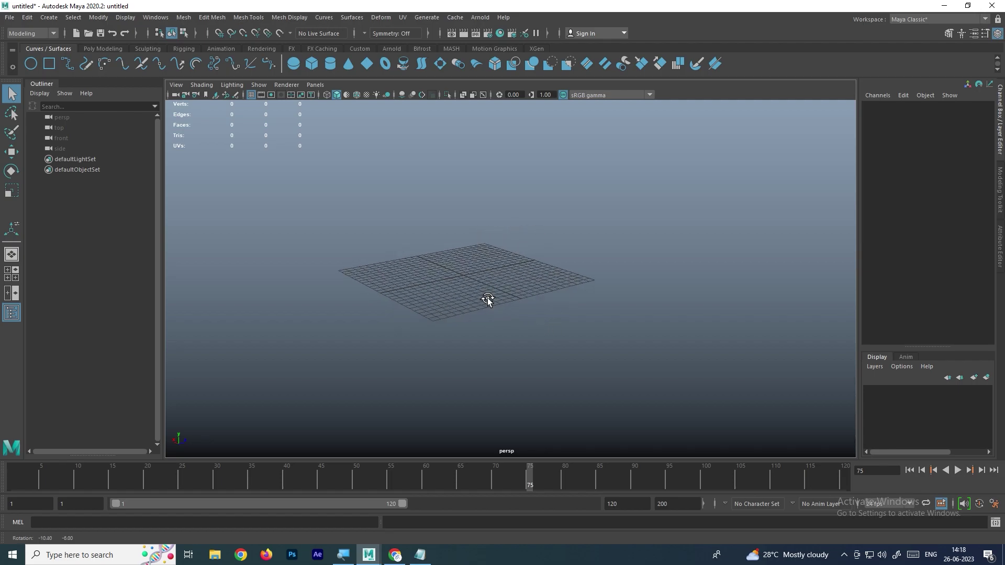
Step: Draw a goblet half-profile in the front view with the CV Curve Tool, from the base through the narrow stem to the rim
key("space")
key("space")
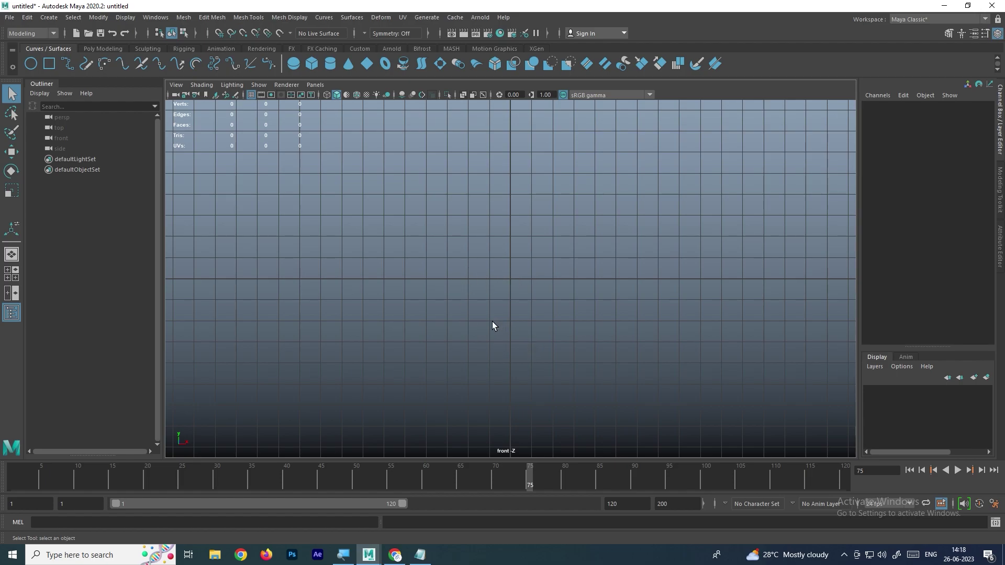
left_click(106, 48)
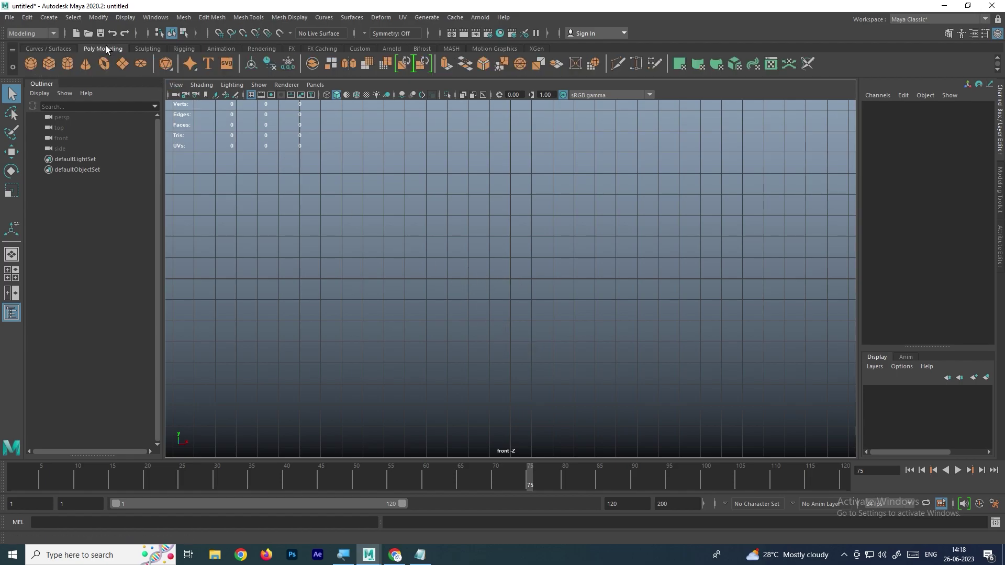
left_click(62, 49)
left_click(58, 18)
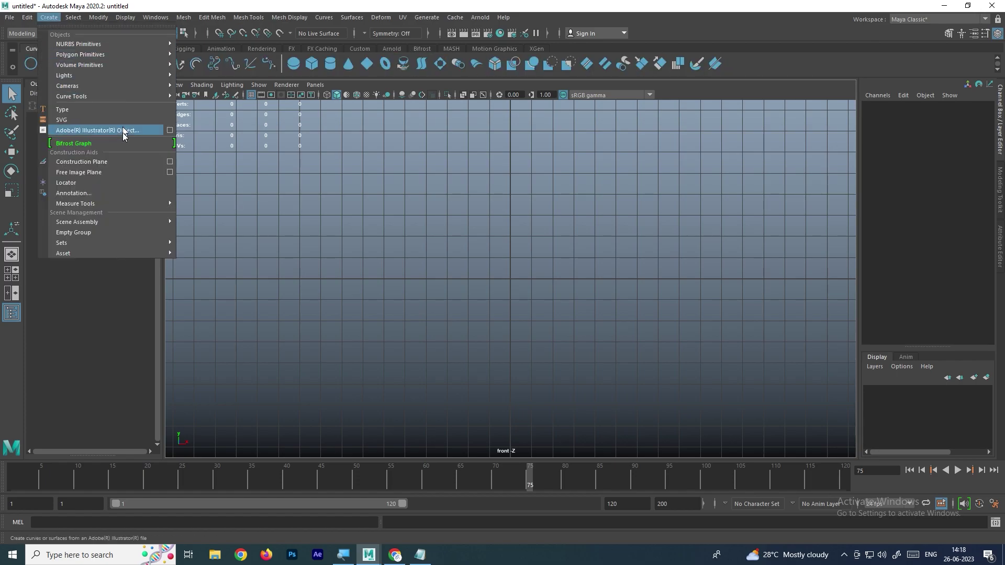
mouse_move(124, 97)
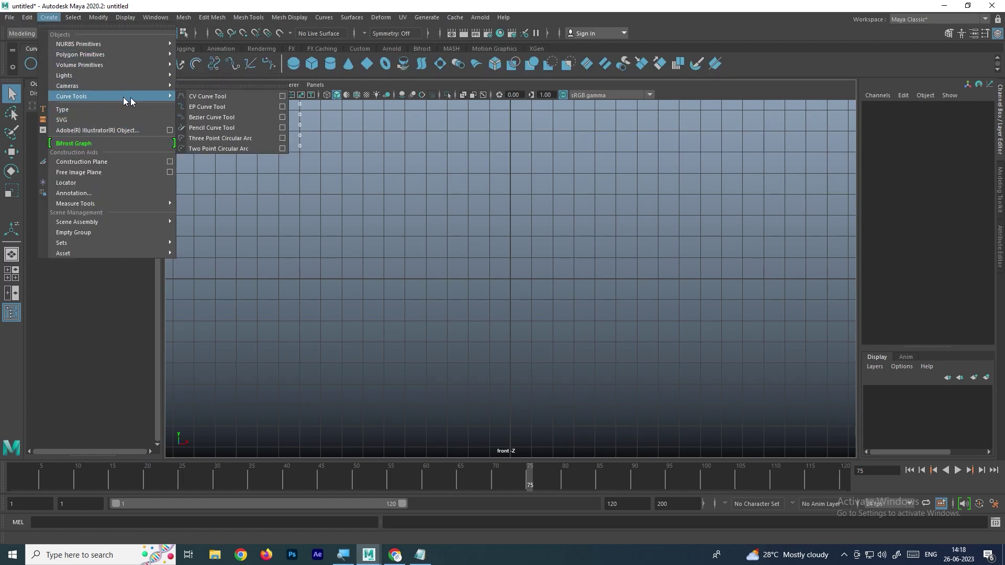
left_click(202, 96)
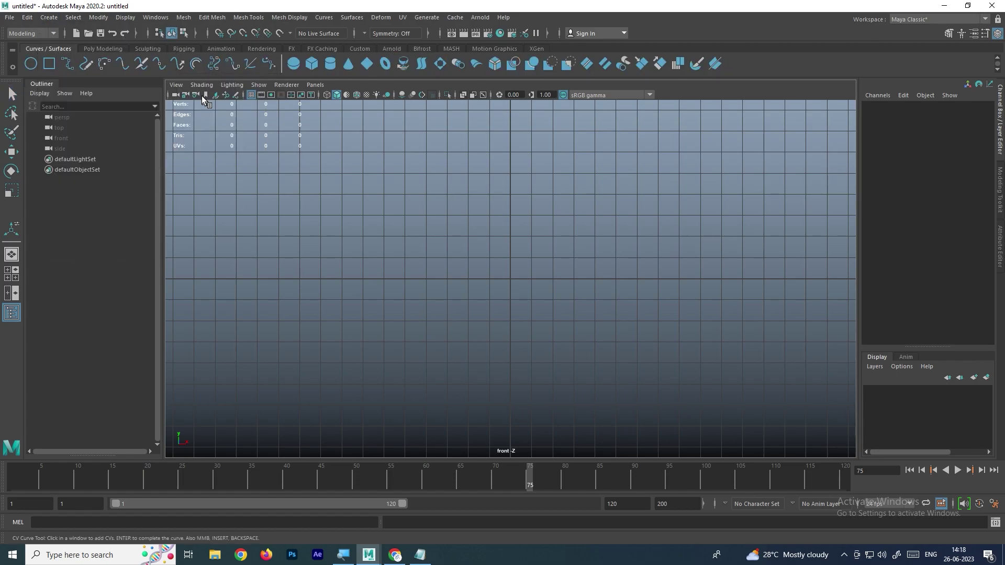
left_click(530, 403)
left_click(453, 403)
left_click(456, 391)
left_click(480, 383)
left_click(504, 372)
left_click(510, 343)
left_click(510, 320)
left_click(500, 303)
left_click(477, 294)
left_click(467, 290)
left_click(457, 273)
left_click(459, 250)
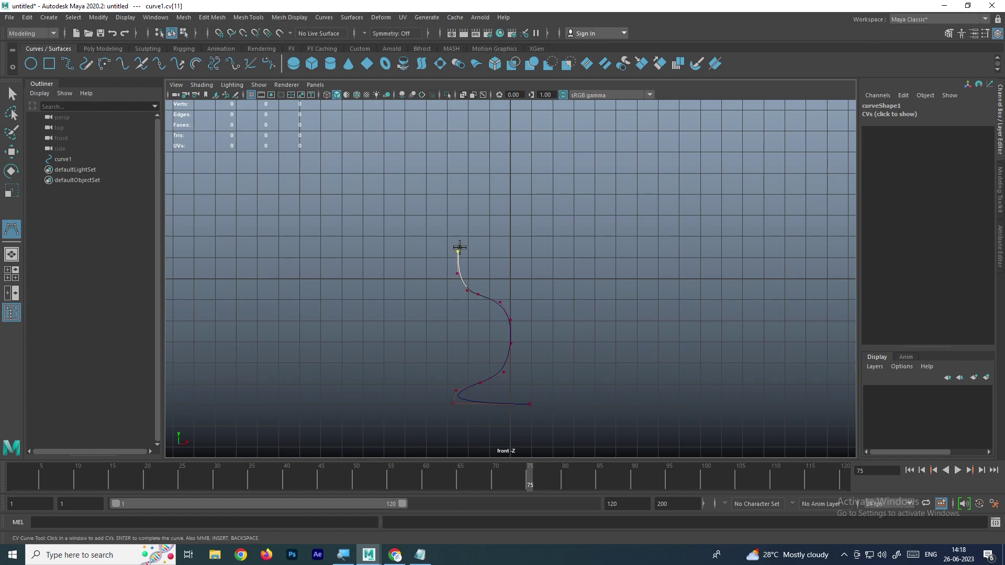
key("q")
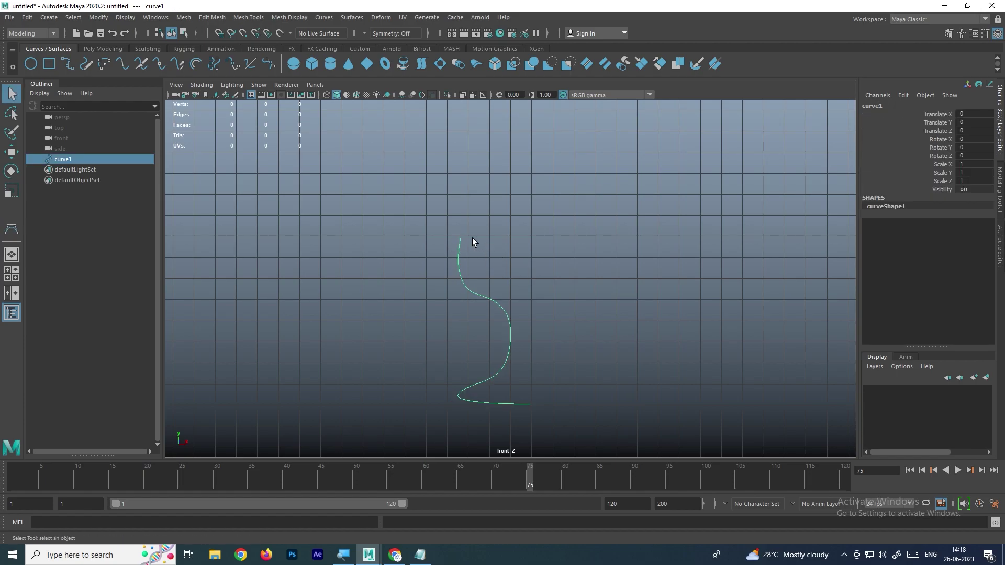
Step: Return to the perspective view and raise the profile curve about 7 units in Y
key("space")
scroll(504, 306, "up", 3)
left_click_drag(495, 333, 473, 312, "alt")
key("w")
left_click_drag(444, 194, 463, 90)
middle_click_drag(495, 225, 479, 349, "alt")
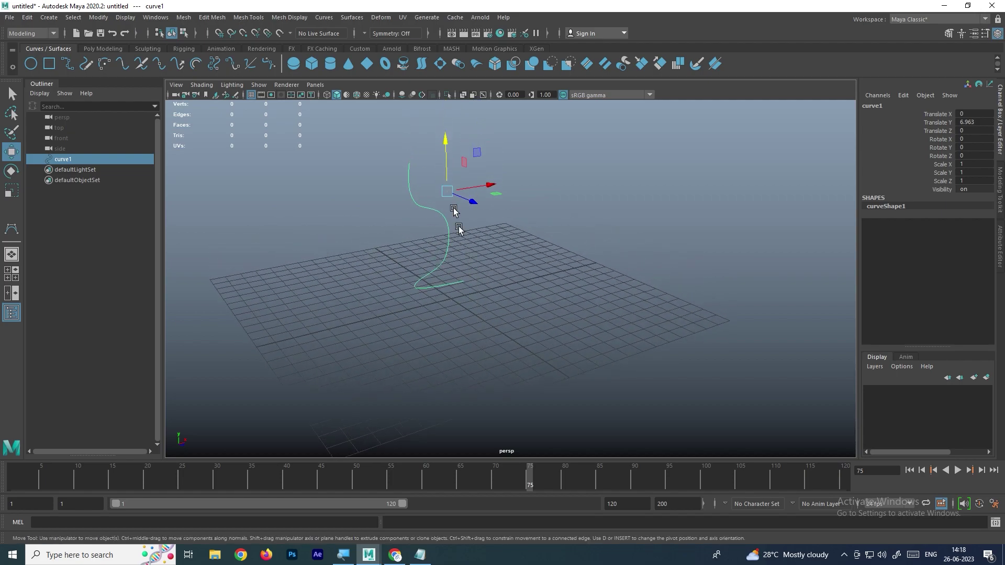
Step: Try revolving the profile curve into a surface and undo the operation
left_click(352, 19)
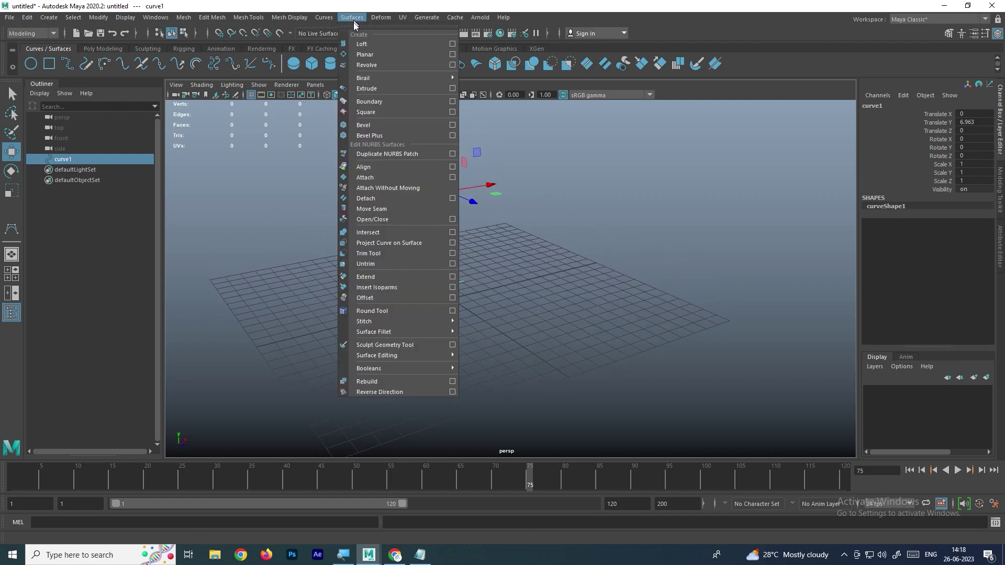
left_click(368, 65)
left_click_drag(560, 234, 537, 237, "alt")
key("ctrl+z")
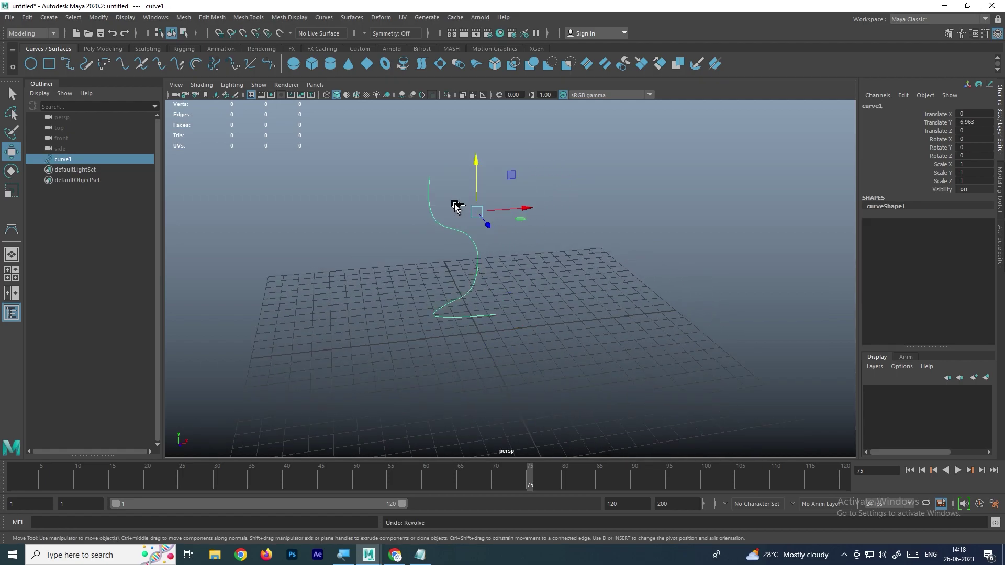
Step: Revolve the profile curve into a goblet-shaped NURBS surface and deselect it
left_click_drag(502, 173, 484, 217, "alt")
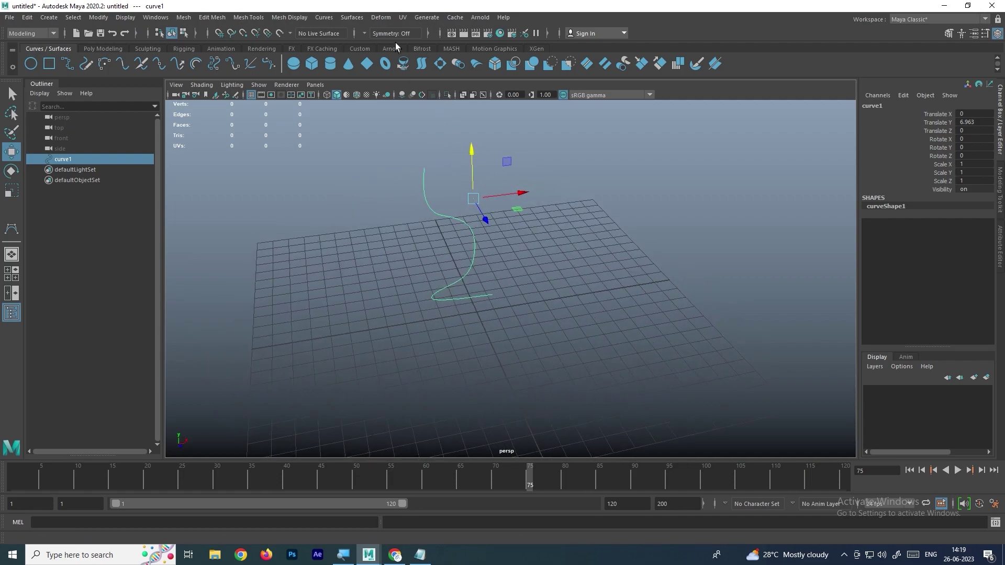
left_click(357, 17)
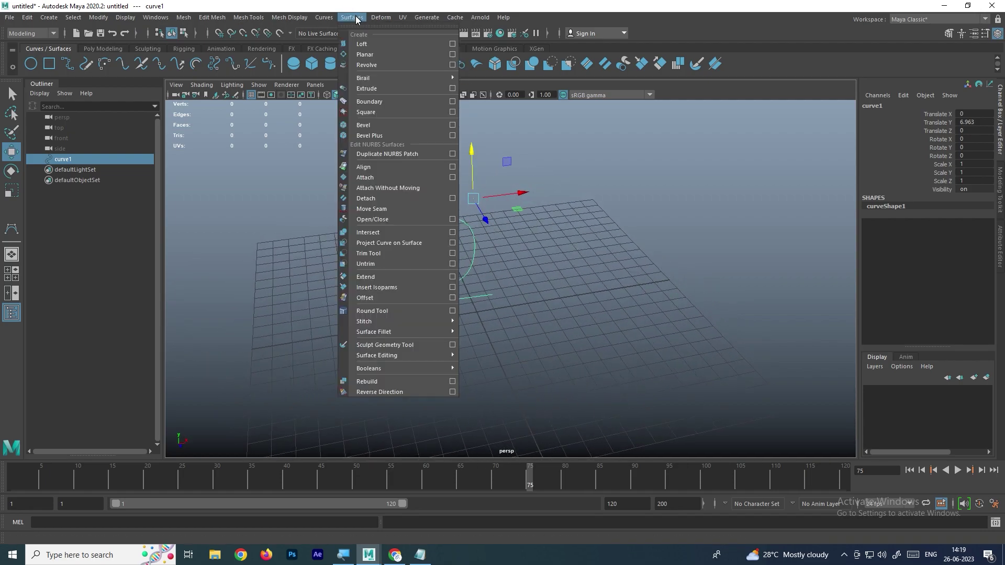
left_click(376, 65)
left_click_drag(515, 242, 542, 231, "alt")
scroll(538, 269, "up", 2)
scroll(538, 269, "up", 1)
left_click(527, 269)
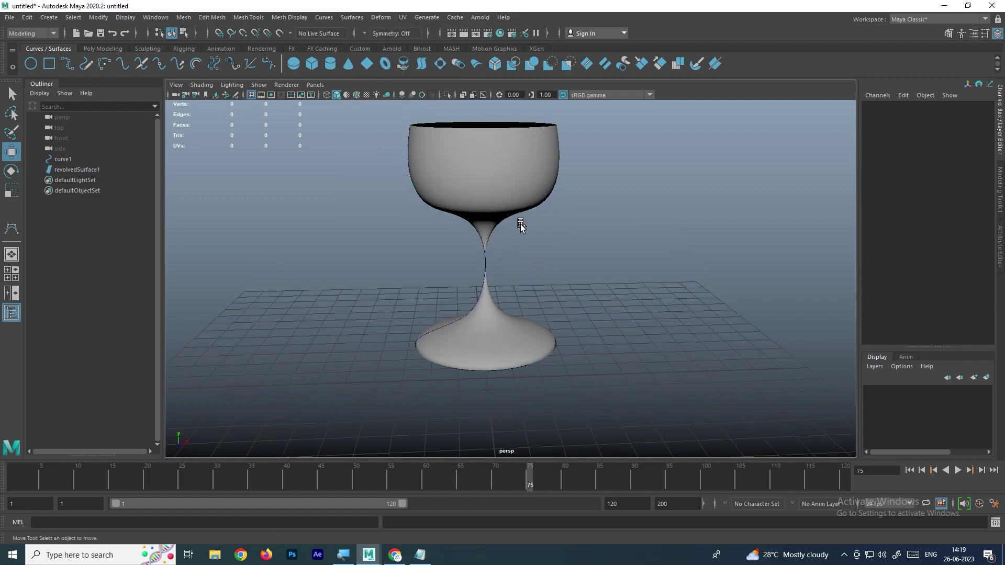
Step: Select the goblet's profile curve and move its upper control vertices to thicken the stem and form a bulge beneath the bowl
left_click_drag(484, 252, 543, 273)
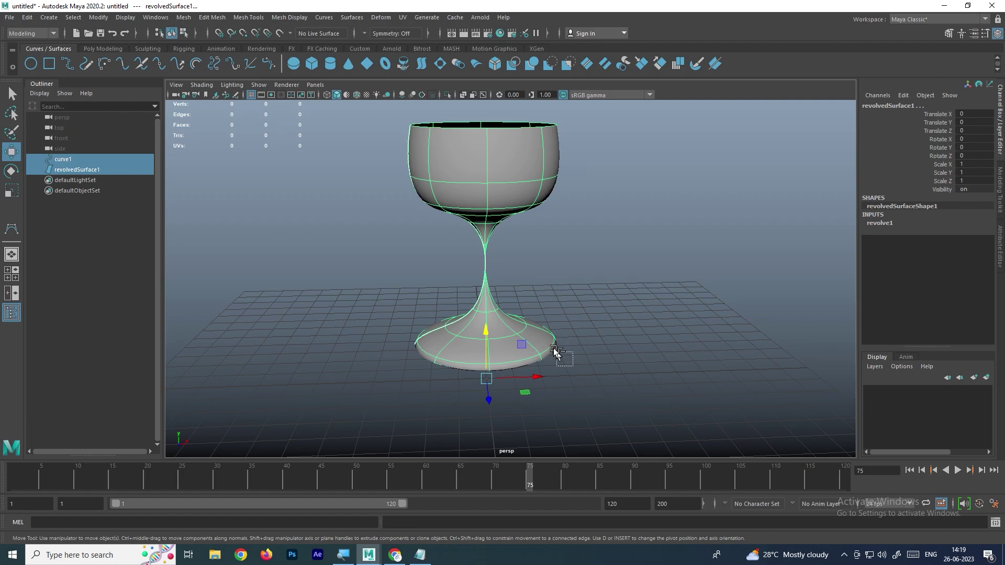
left_click_drag(556, 355, 517, 248, "ctrl")
left_click_drag(529, 194, 520, 188)
middle_click_drag(520, 188, 493, 228, "alt")
scroll(406, 234, "up", 4)
right_click_drag(281, 178, 246, 169)
left_click(383, 205)
left_click_drag(425, 205, 510, 225)
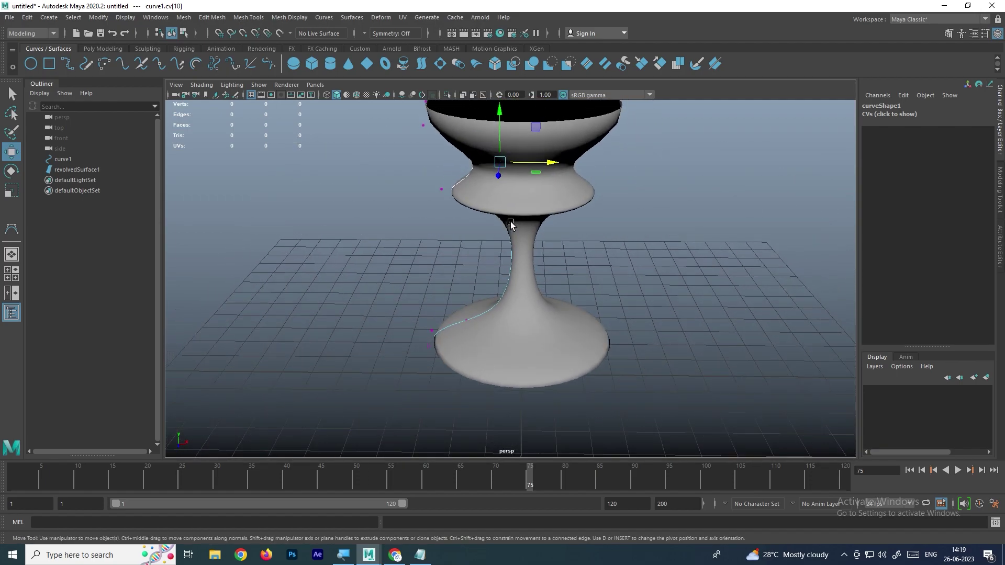
Step: Move the profile curve's lower control vertices to reshape the goblet's foot into a fuller dome
left_click(461, 313)
left_click_drag(481, 325, 473, 267, "alt")
left_click_drag(478, 365, 473, 337)
scroll(393, 222, "down", 3)
left_click_drag(393, 222, 464, 240, "alt")
scroll(465, 240, "up", 3)
Step: Select the revolved goblet surface and convert it from NURBS to polygons
left_click(524, 283)
left_click_drag(524, 283, 548, 256, "alt")
scroll(503, 289, "down", 2)
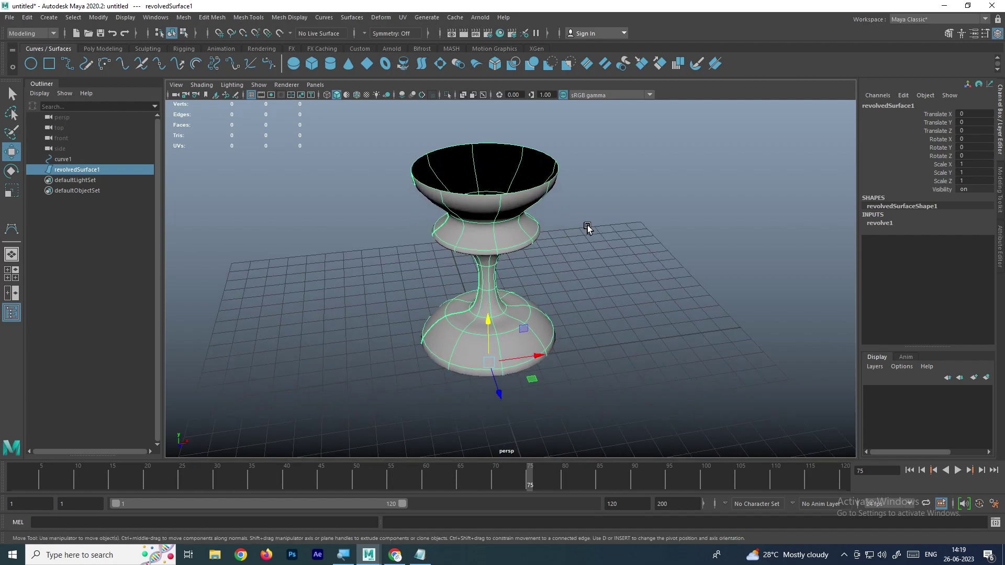
left_click(587, 228)
left_click(520, 218)
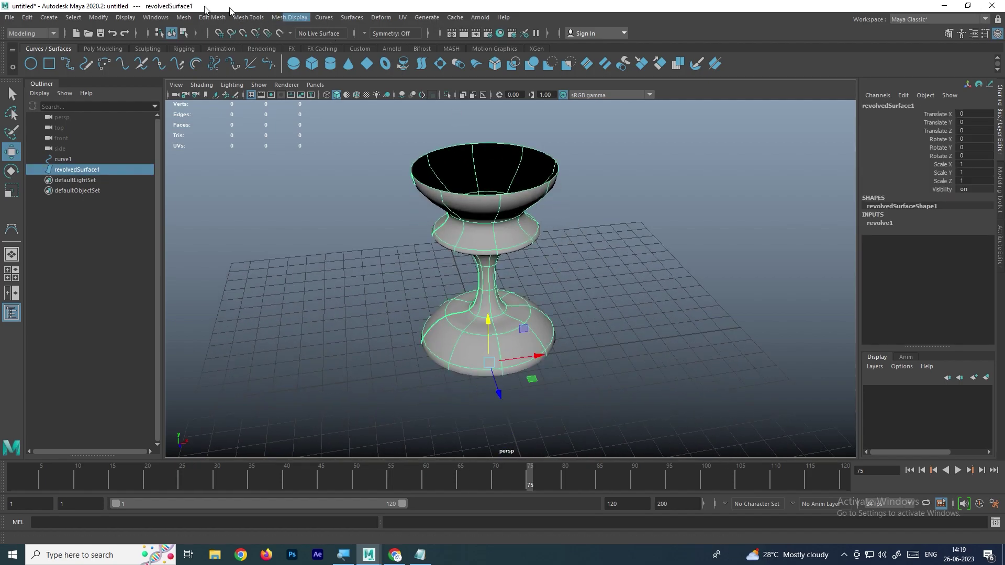
left_click(99, 17)
mouse_move(180, 271)
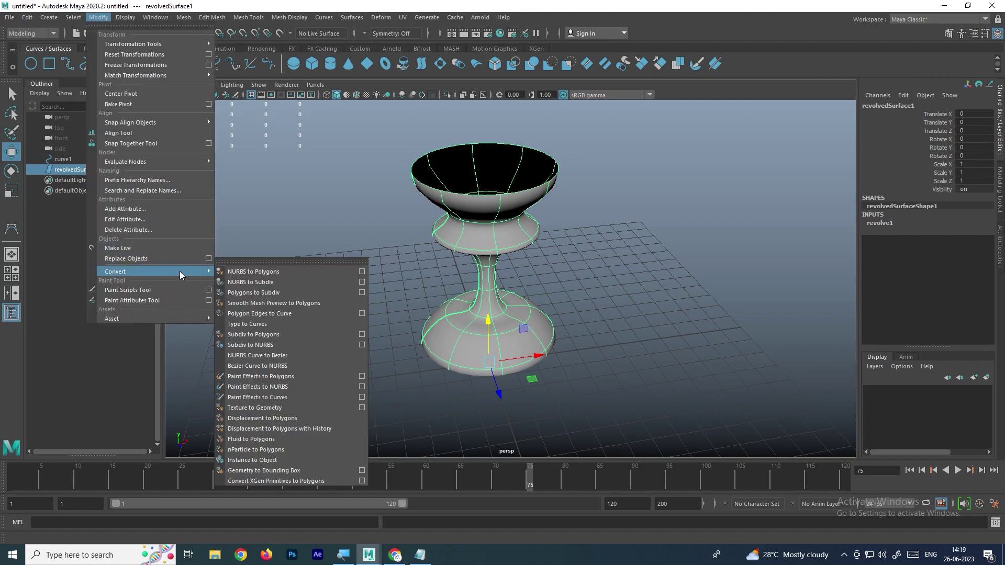
left_click(269, 274)
Step: Select the polygon goblet and move it about 6.4 units along X, beside the NURBS original
left_click(619, 231)
left_click(553, 212)
left_click(550, 340)
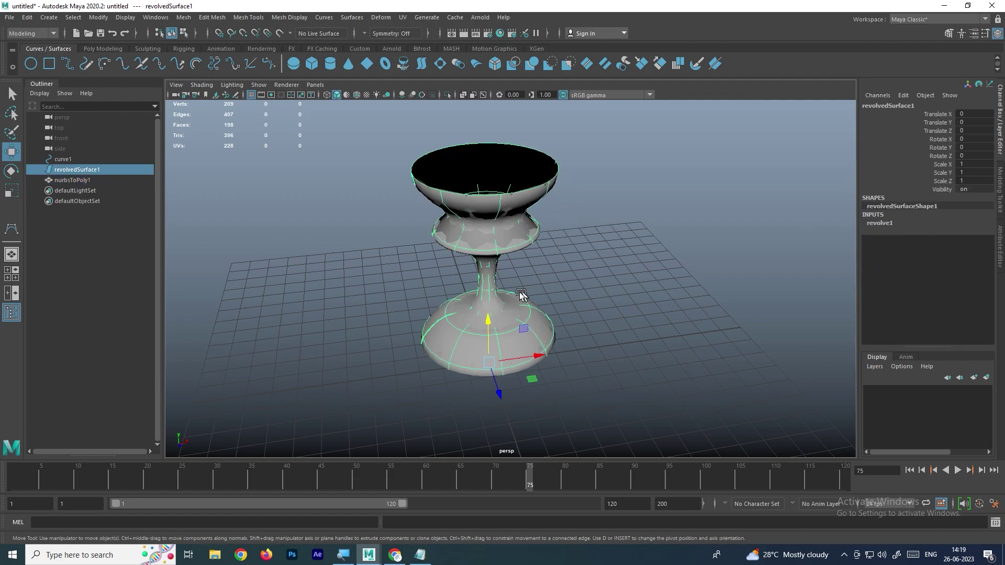
left_click(495, 283)
left_click_drag(539, 355, 674, 331)
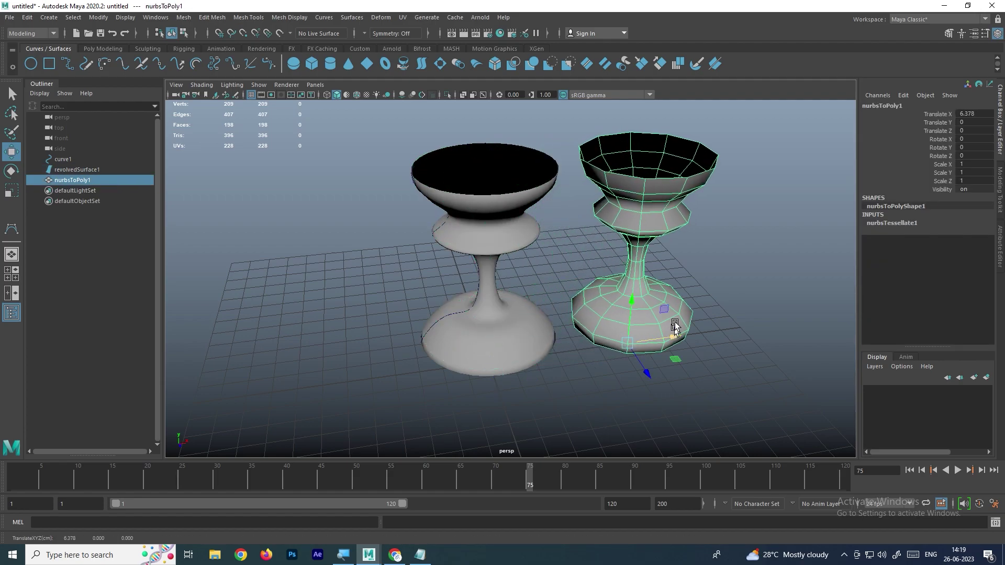
Step: Turn on smooth mesh preview for the polygon goblet and inspect its shape
middle_click_drag(705, 227, 622, 251, "alt")
left_click(648, 292)
left_click(582, 233)
key("3")
left_click(602, 279)
left_click_drag(602, 279, 497, 187, "alt")
left_click(597, 278)
Step: Select all faces of the polygon goblet and extrude them to give its wall thickness
scroll(498, 187, "down", 5)
right_click_drag(528, 233, 487, 188)
left_click_drag(486, 188, 614, 376)
right_click_drag(550, 260, 547, 289, "shift")
left_click_drag(548, 289, 573, 251, "alt")
right_click_drag(573, 251, 603, 239)
left_click_drag(603, 238, 605, 202, "alt")
left_click(599, 289)
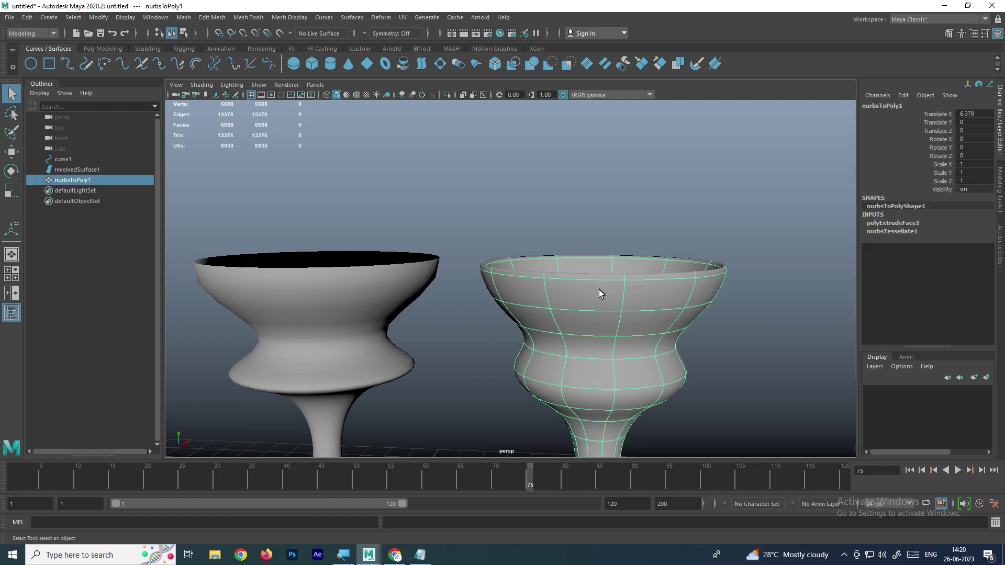
Step: Return the polygon goblet to unsmoothed display and insert an edge loop around the bowl just below the rim
key("w")
key("1")
right_click_drag(594, 286, 560, 291, "shift")
left_click(545, 285)
key("w")
left_click(564, 279)
Step: Select the face loop around the goblet's rim and extrude it outward into a raised lip
double_click(655, 278, "shift")
right_click_drag(655, 279, 654, 307, "shift")
left_click_drag(623, 291, 529, 265, "alt")
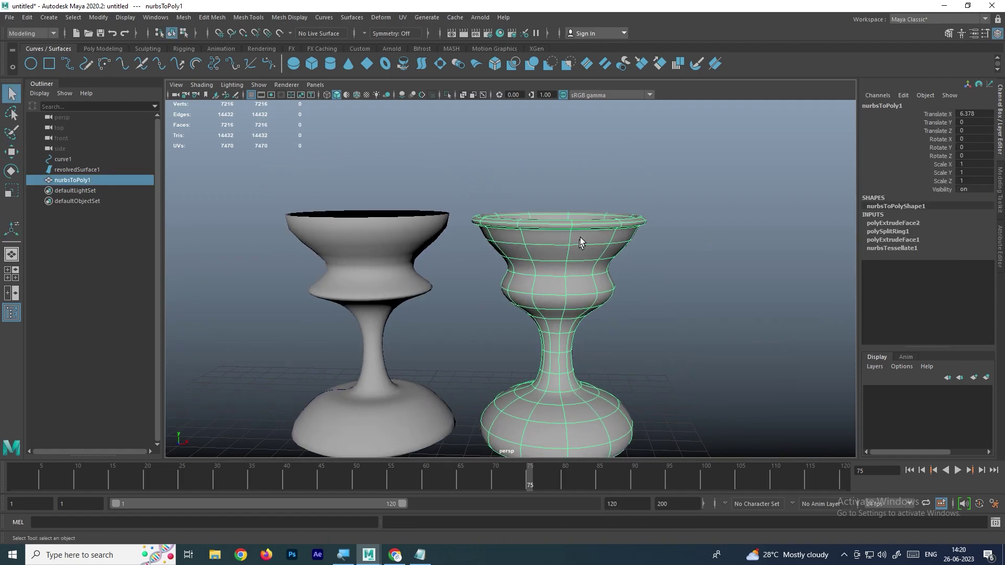
Step: Select both goblets and the profile curve and delete them from the scene
scroll(579, 238, "down", 3)
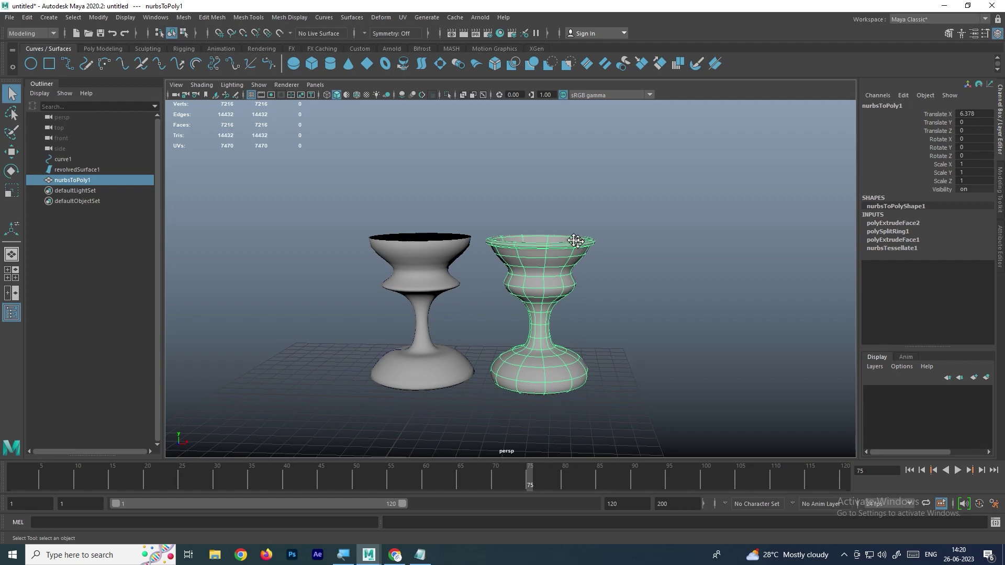
scroll(516, 234, "down", 3)
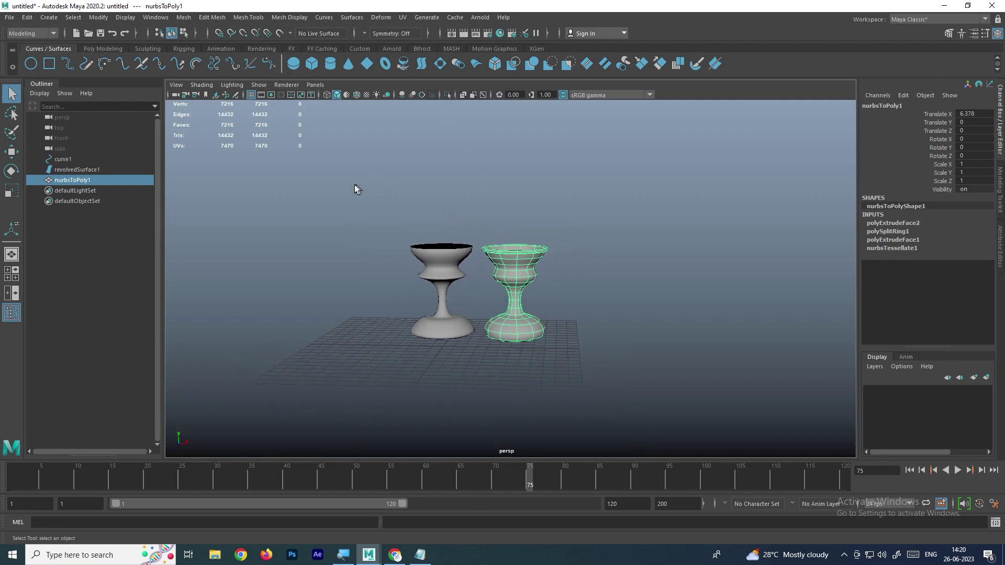
key("ctrl+z")
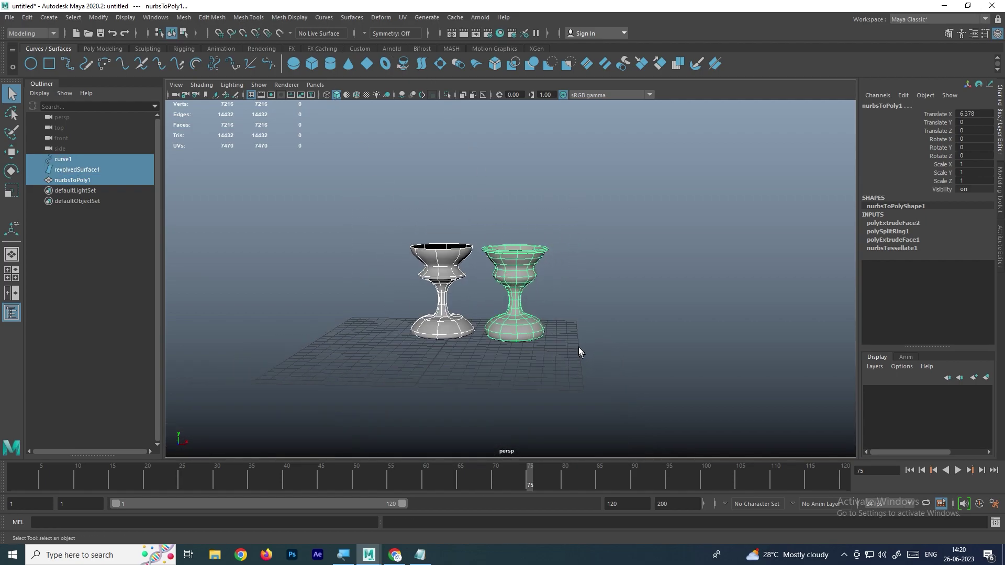
key("Delete")
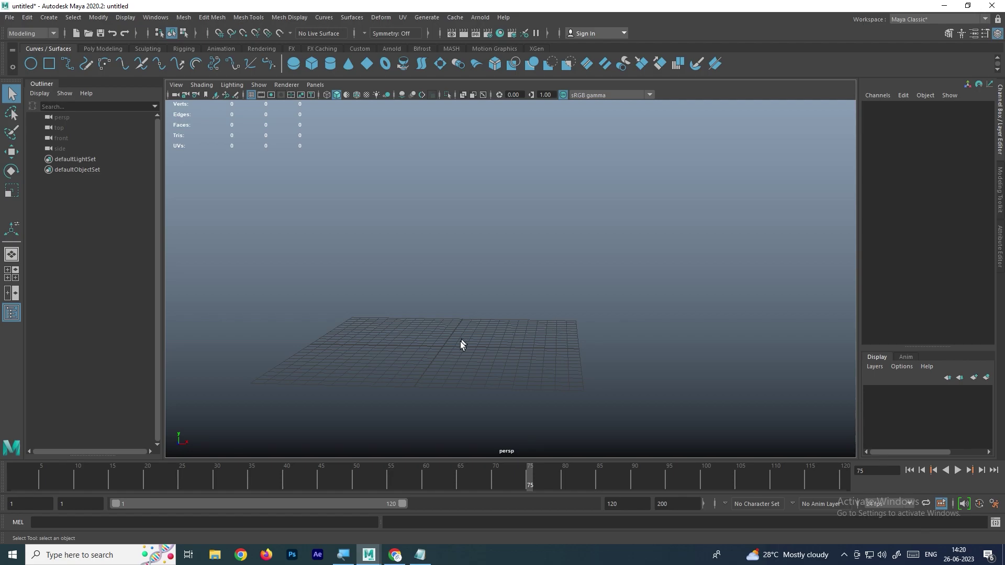
Step: Open the reference picture Vase.jpg from the desktop to view the vase's outline, and switch back to Maya
key("super+d")
double_click(19, 235)
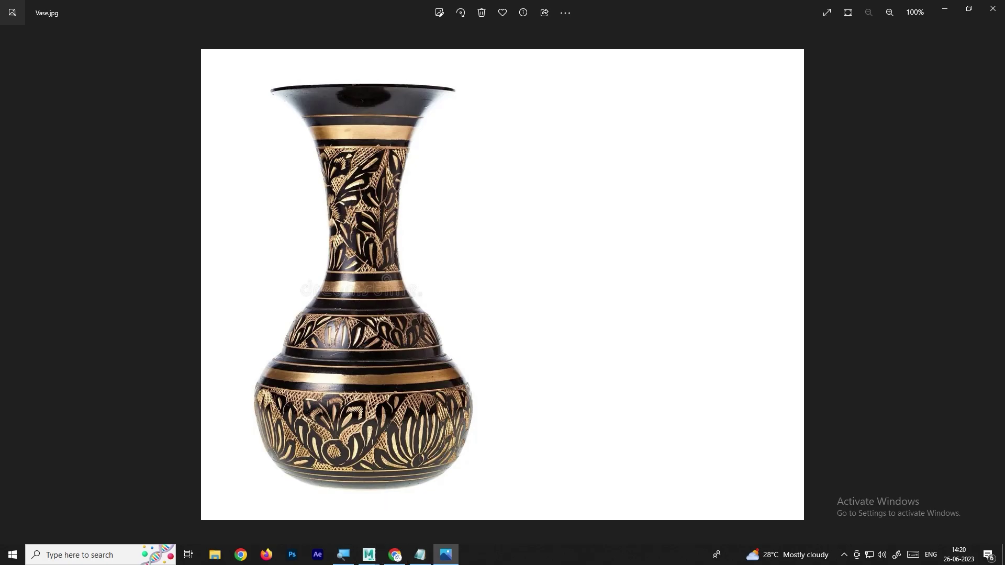
mouse_move(369, 554)
left_click(452, 489)
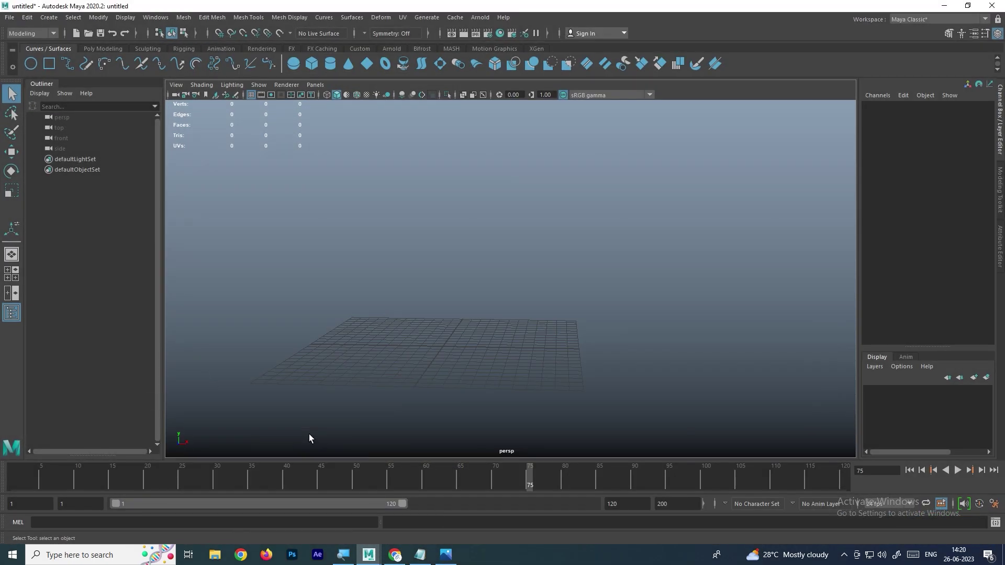
Step: Import the vase picture as an image plane in the front view and maximize that view
key("space")
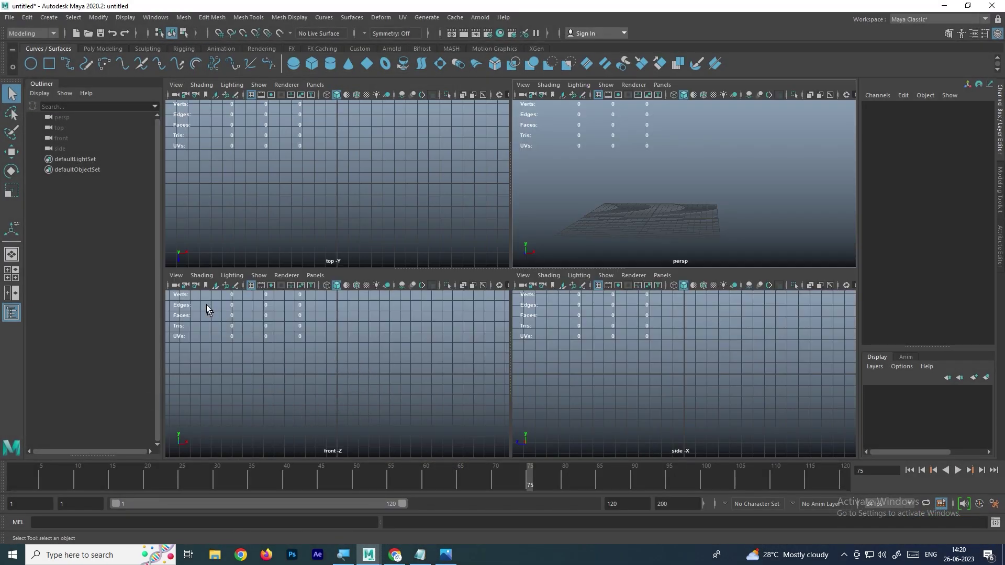
left_click(176, 276)
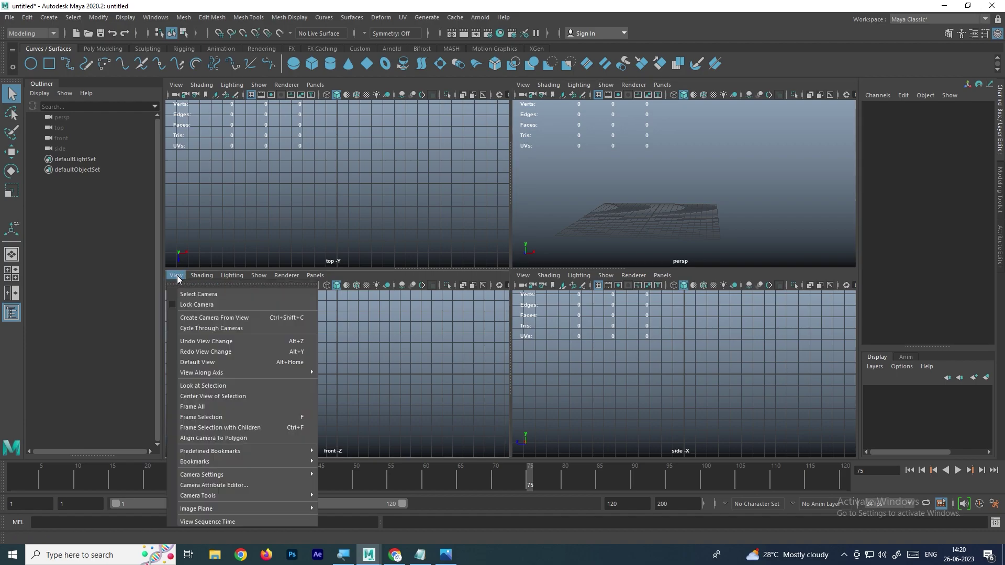
mouse_move(197, 510)
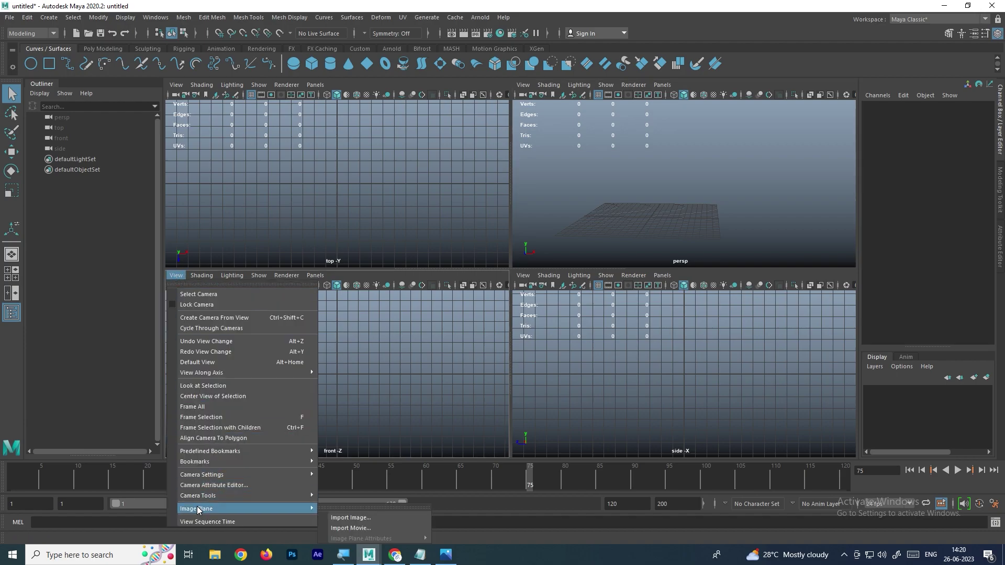
left_click(375, 518)
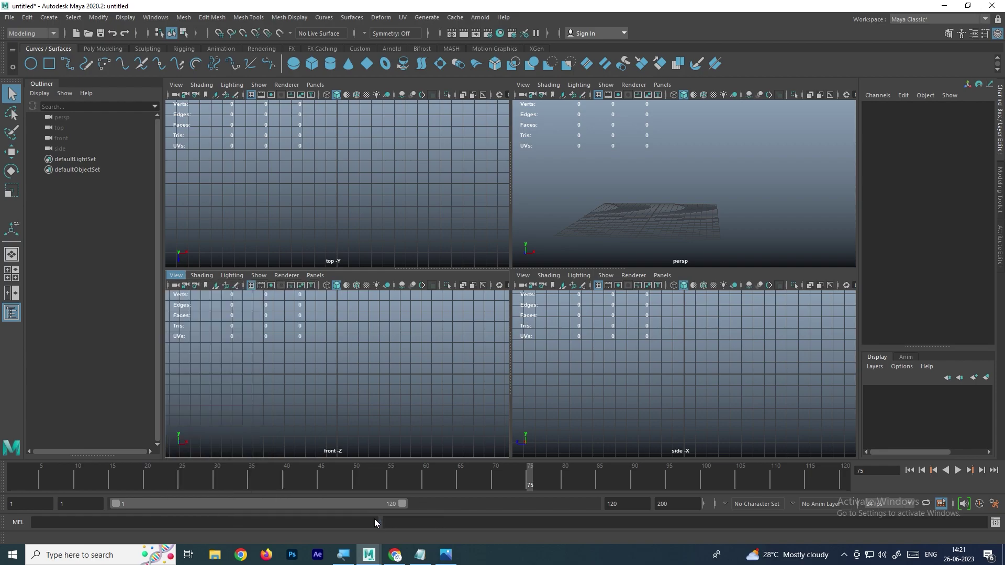
left_click(82, 129)
double_click(158, 170)
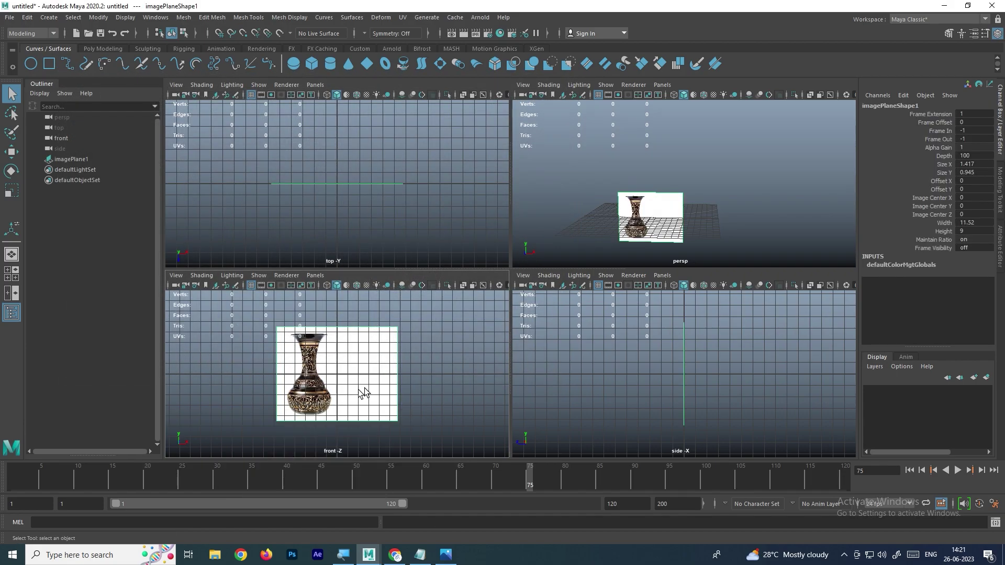
key("space")
scroll(446, 325, "up", 5)
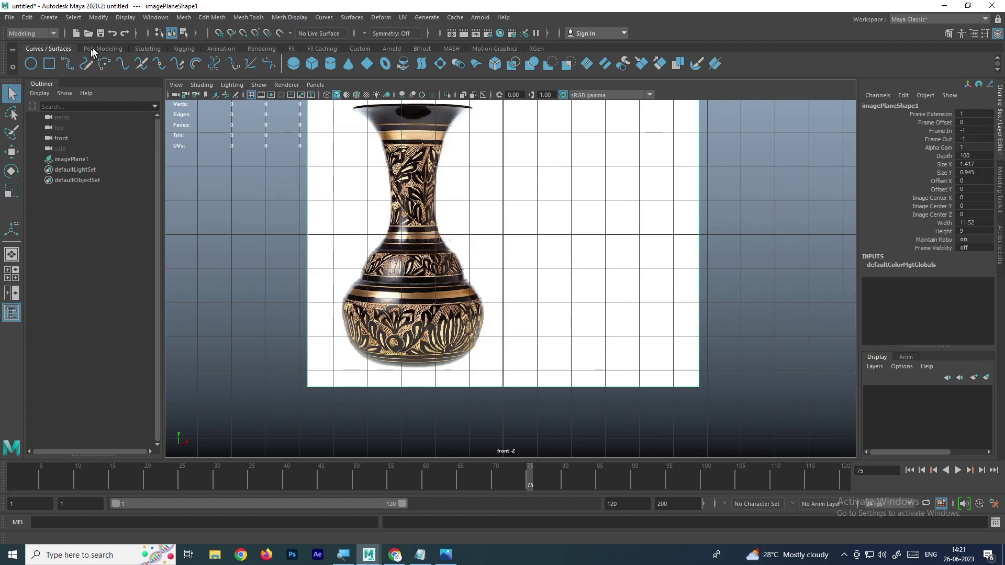
Step: Trace the vase's half-profile with the EP Curve Tool, from the centre of the base along one side to the rim
left_click(49, 18)
mouse_move(109, 97)
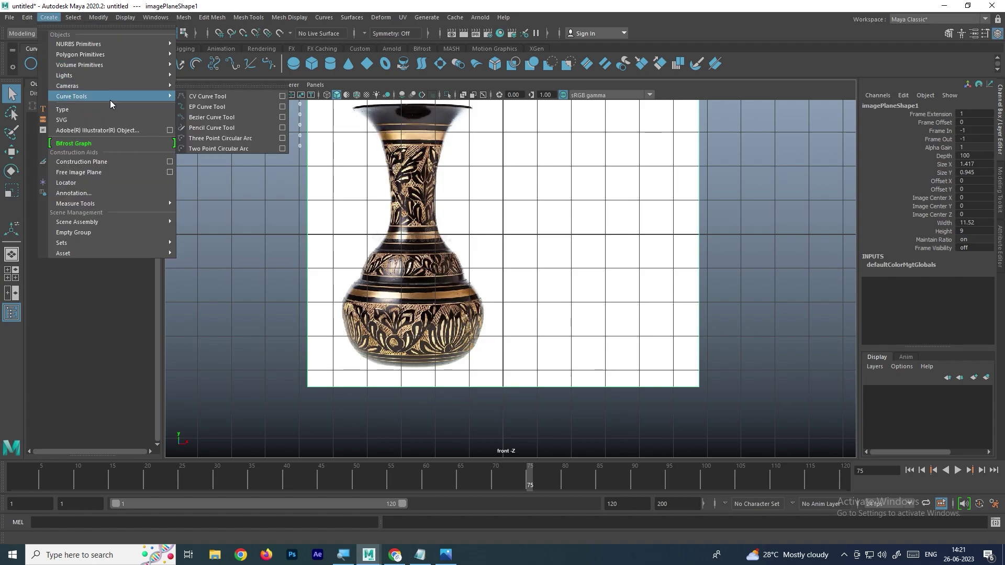
left_click(253, 105)
scroll(316, 274, "up", 3)
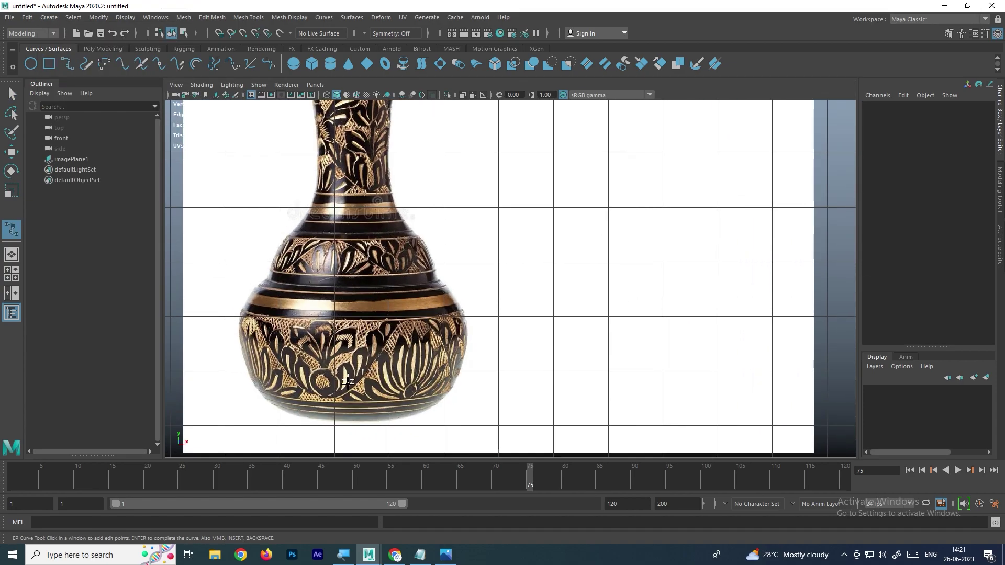
middle_click_drag(396, 378, 501, 294, "alt")
scroll(505, 306, "up", 2)
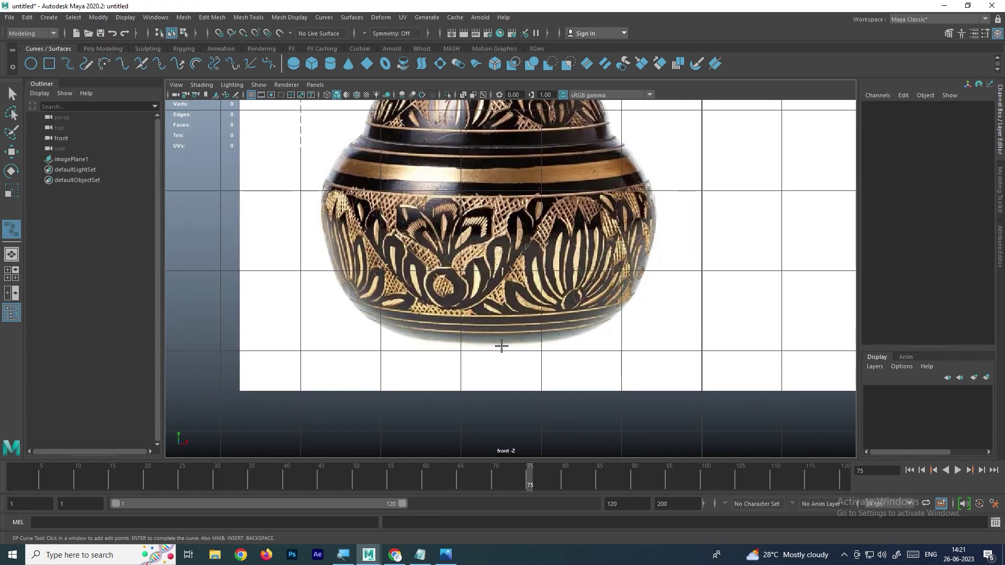
scroll(498, 343, "down", 6)
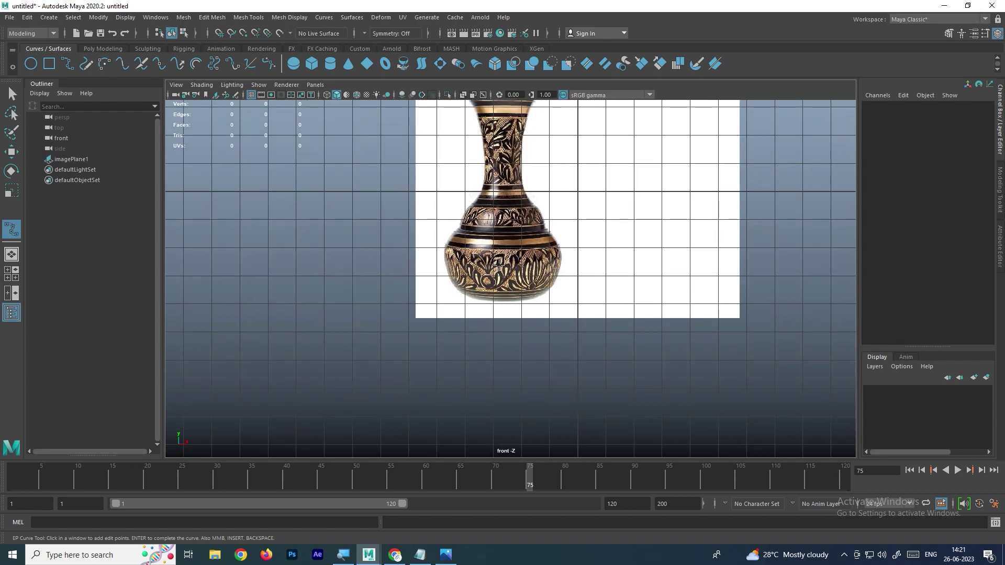
scroll(500, 264, "down", 1)
middle_click_drag(494, 204, 495, 306, "alt")
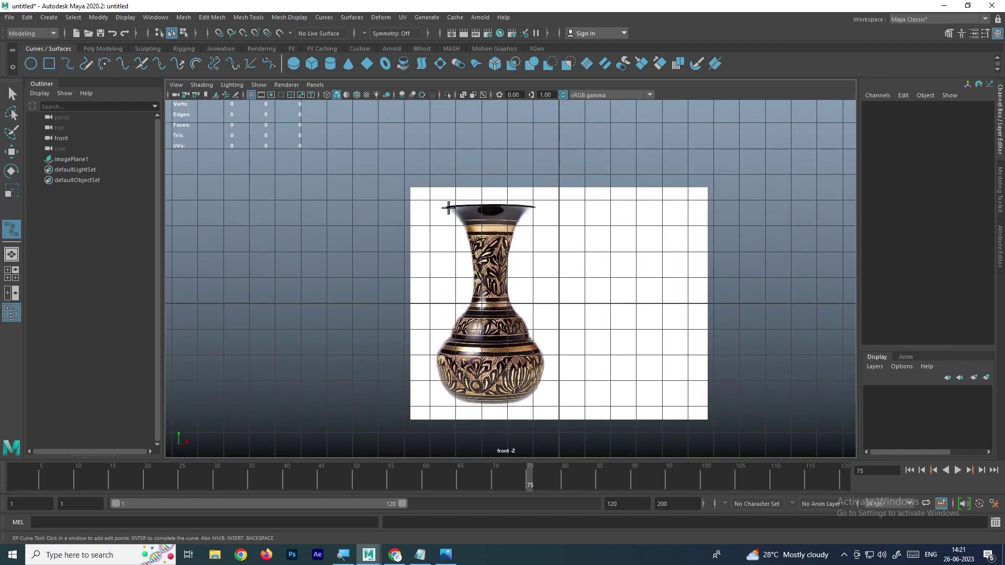
middle_click_drag(490, 313, 488, 283, "alt")
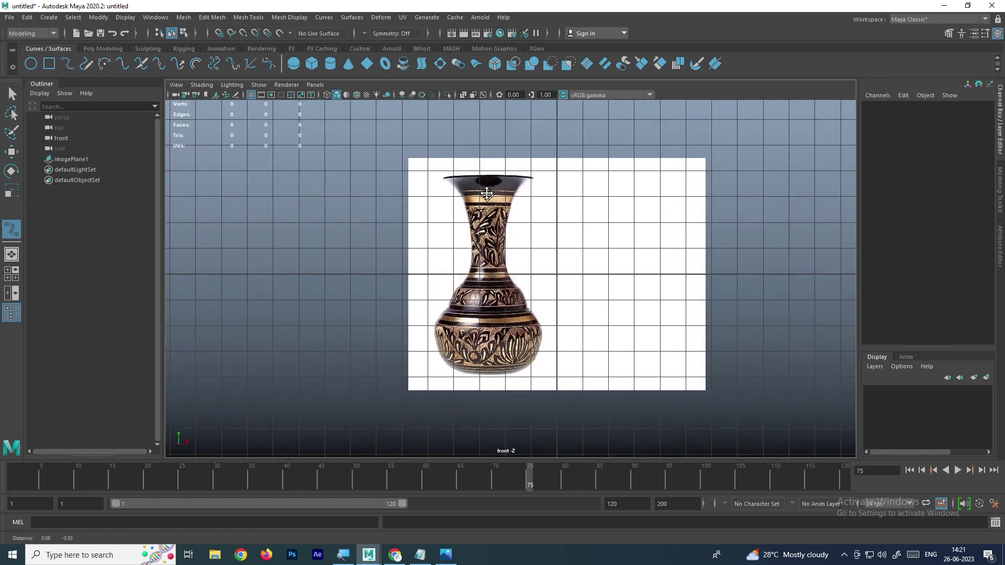
scroll(487, 285, "up", 5)
middle_click_drag(477, 396, 487, 295, "alt")
scroll(480, 327, "up", 3)
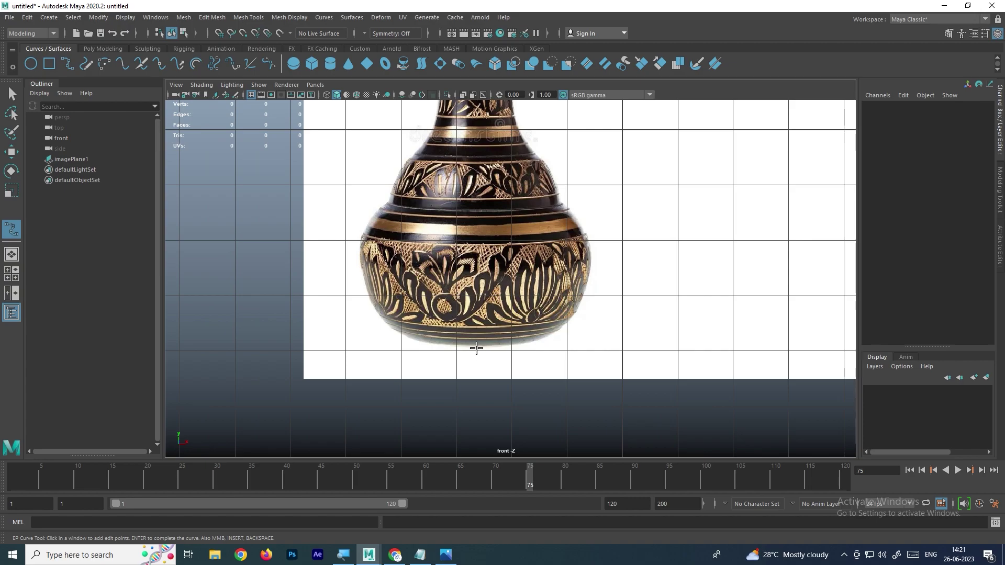
left_click(477, 345)
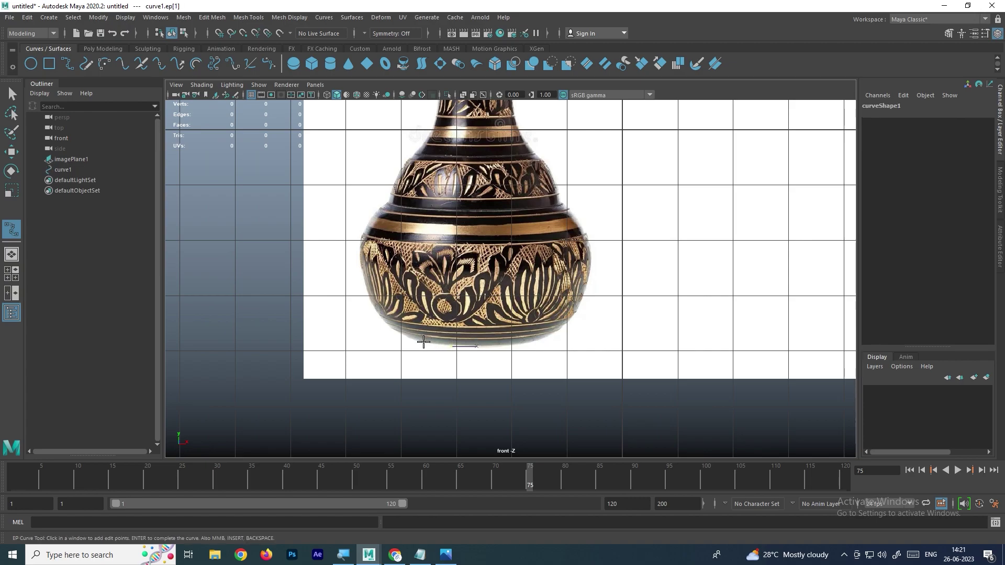
left_click(398, 332)
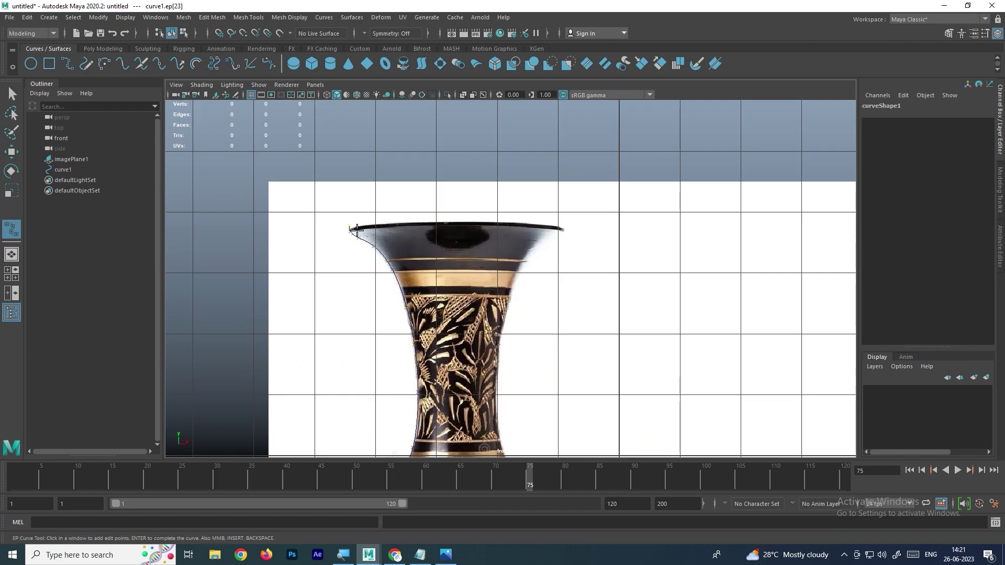
key("Return")
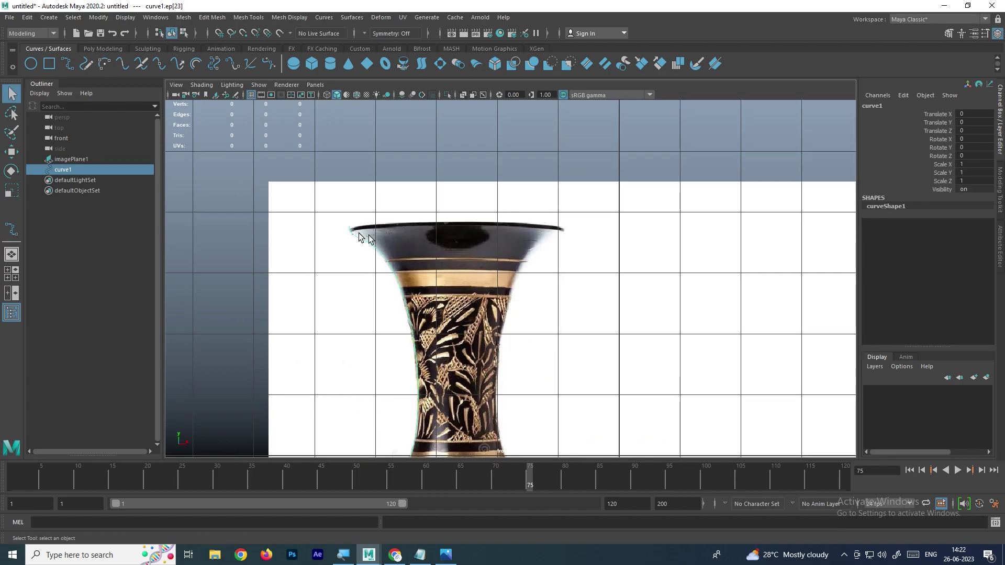
Step: In the perspective view, move the vase image plane back behind the traced curve and select the curve
left_click(525, 305)
key("w")
left_click_drag(466, 319, 447, 400, "alt")
left_click(410, 364)
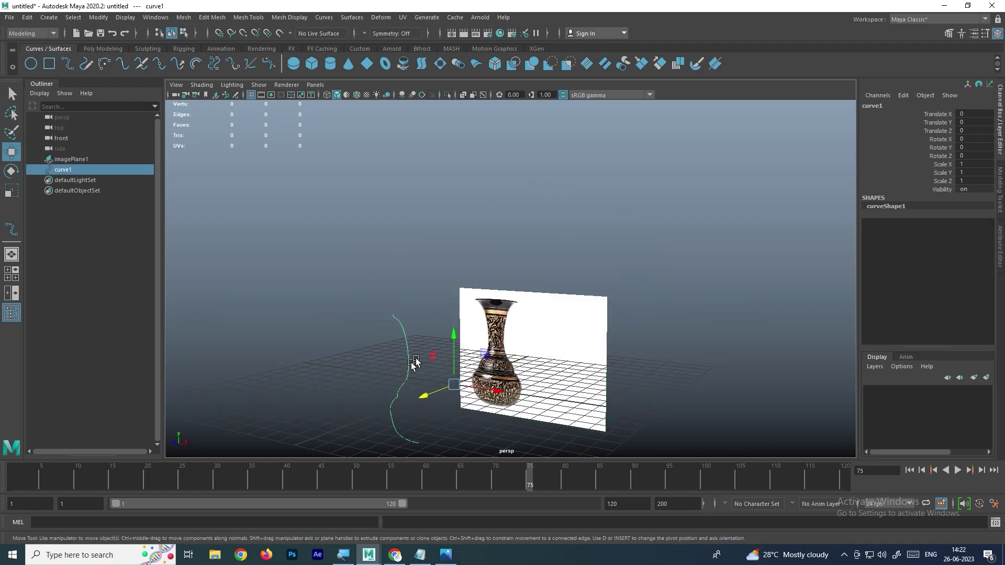
right_click_drag(405, 348, 442, 309, "alt")
left_click_drag(443, 309, 404, 288, "alt")
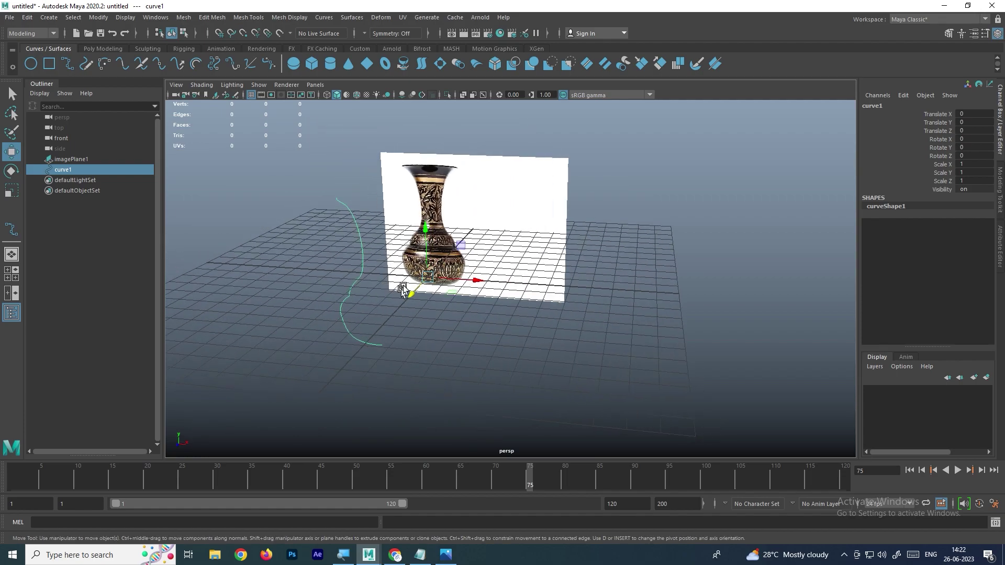
Step: Revolve the traced profile curve into a vase-shaped NURBS surface and select the reference image plane
left_click(351, 17)
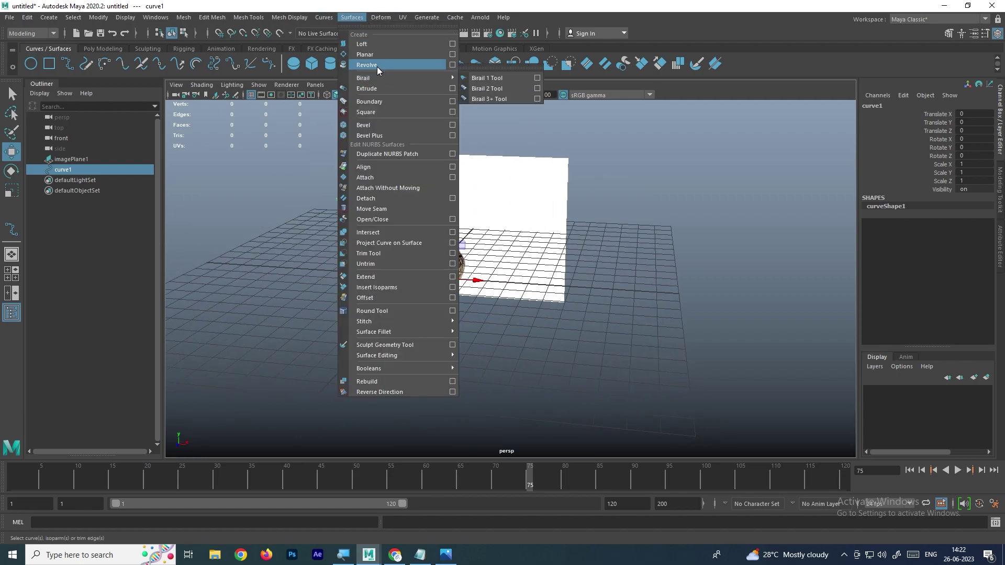
left_click(392, 56)
left_click_drag(495, 285, 377, 313, "alt")
left_click(377, 312)
left_click_drag(499, 319, 500, 293)
left_click(513, 281)
scroll(499, 293, "up", 5)
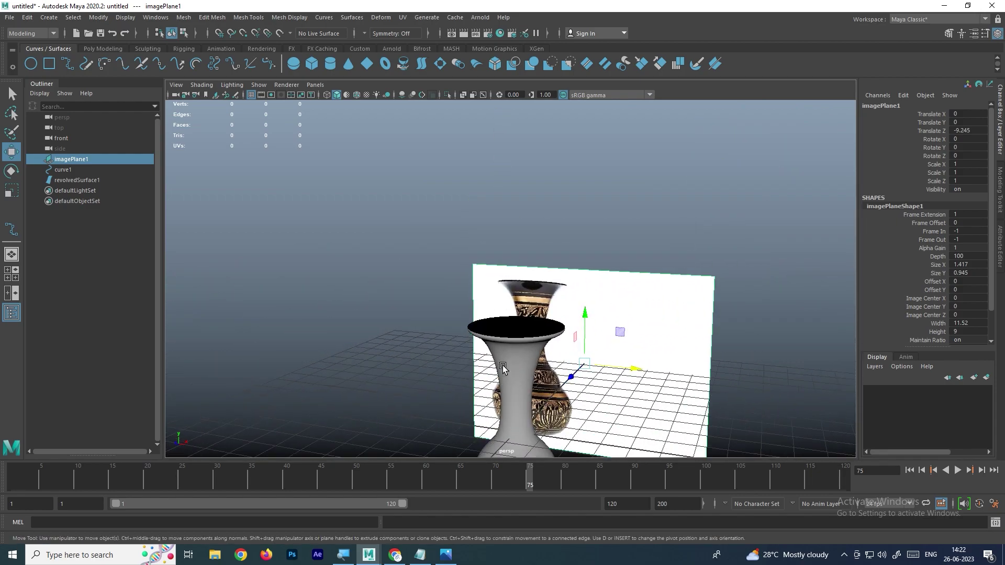
Step: Select the revolved vase surface and examine its rim and profile against the reference image from several angles
left_click(513, 365)
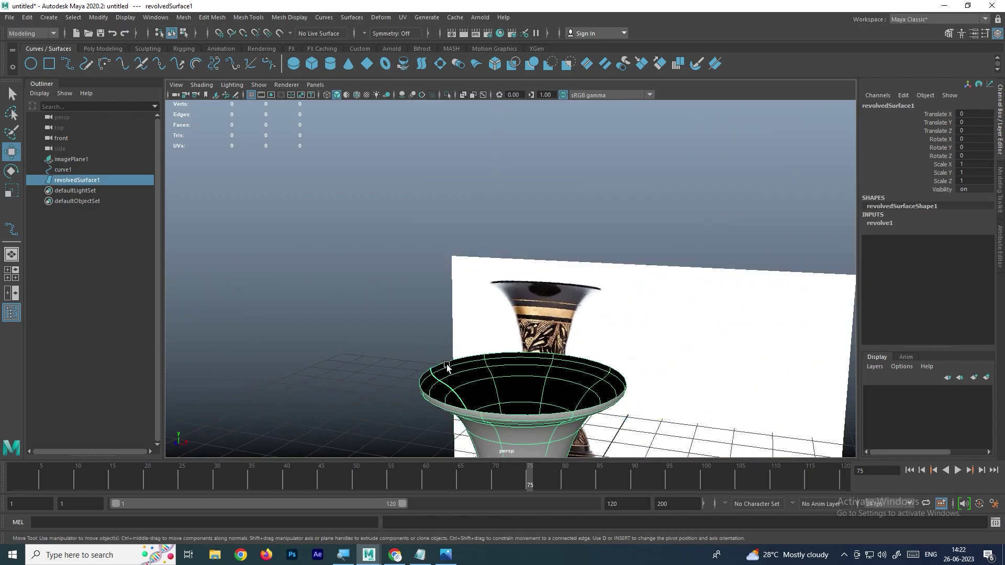
scroll(494, 350, "down", 3)
left_click_drag(491, 350, 539, 360, "alt")
scroll(471, 290, "up", 3)
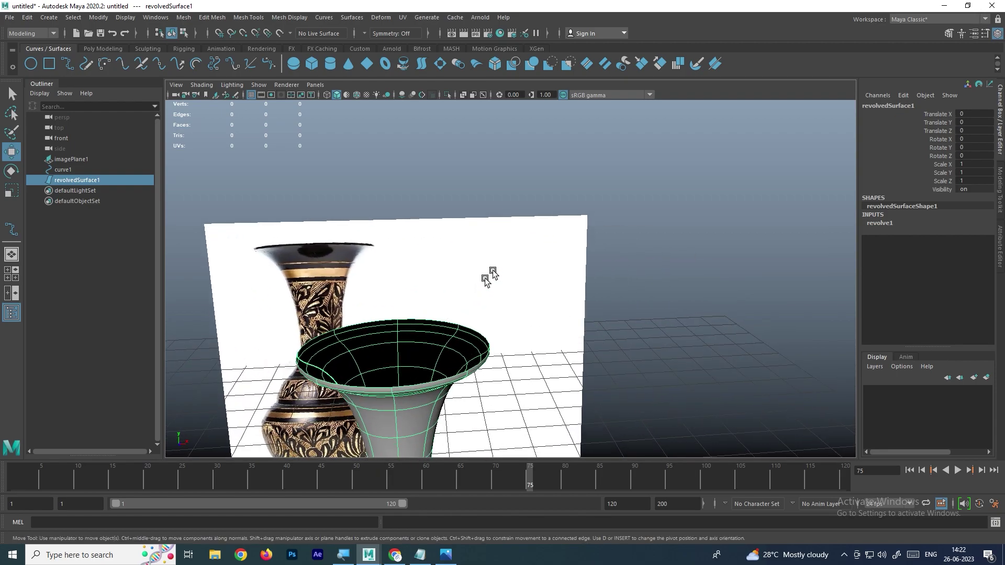
left_click_drag(465, 295, 387, 341, "alt")
middle_click_drag(459, 410, 462, 260, "alt")
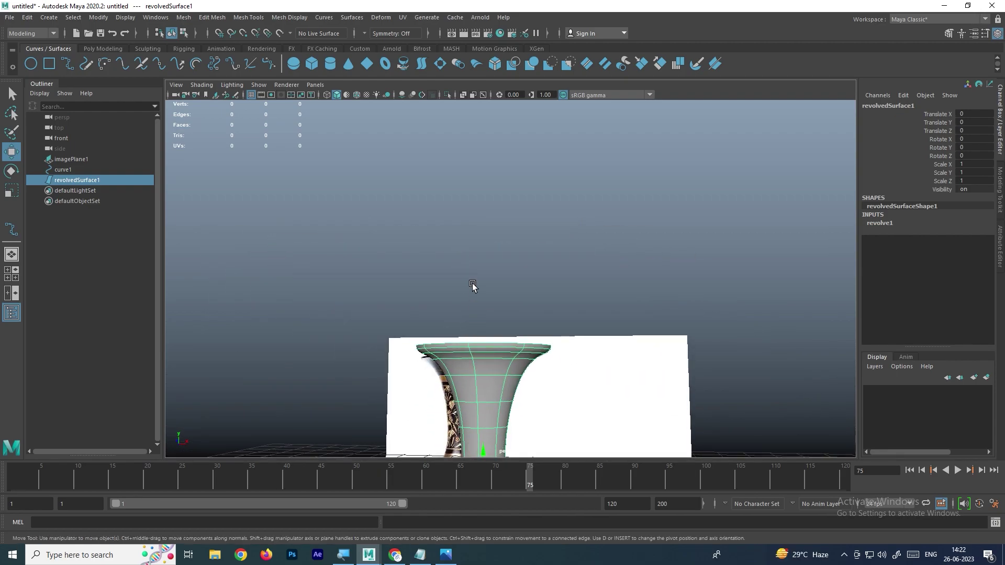
left_click(471, 285)
scroll(444, 335, "down", 3)
left_click_drag(441, 342, 469, 386, "alt")
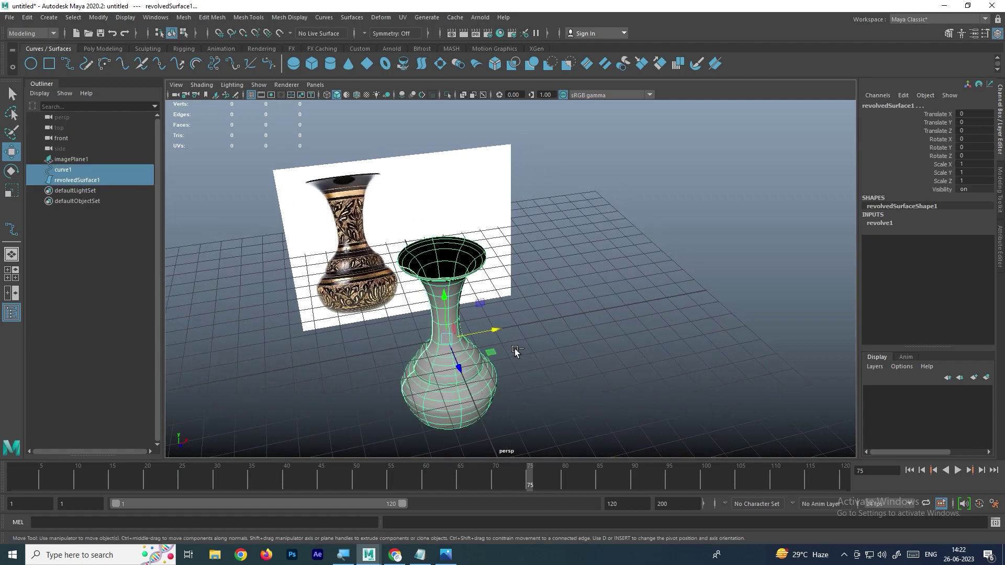
Step: Display the profile curve's control vertices and move the one at the rim's outer edge along X and Y to reshape the vase's lip
left_click(501, 383)
scroll(510, 290, "up", 2)
right_click_drag(180, 189, 132, 184)
left_click(358, 257)
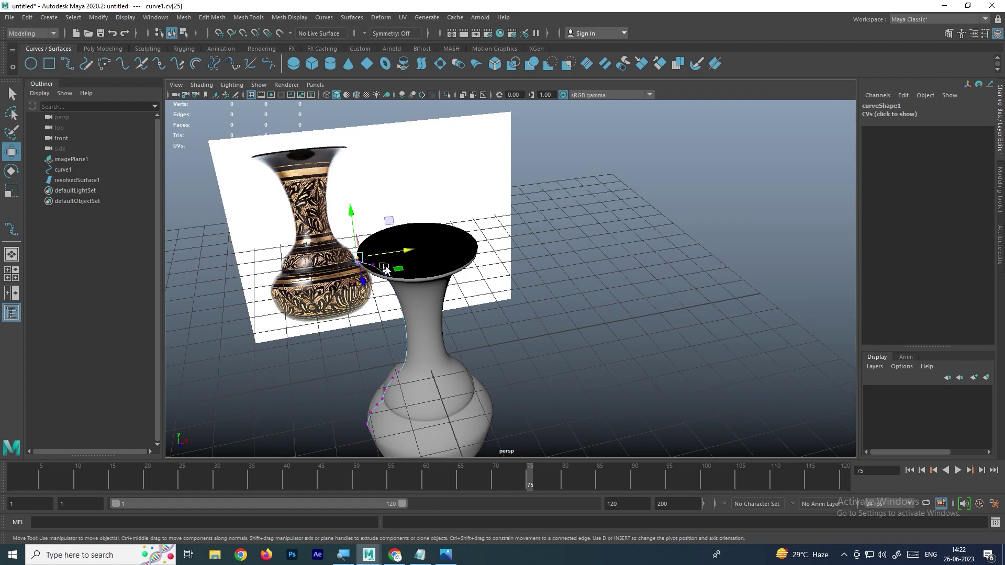
left_click_drag(380, 267, 379, 250, "alt")
mouse_move(424, 272)
left_mouse_down()
mouse_move(476, 273)
mouse_move(430, 276)
left_mouse_up()
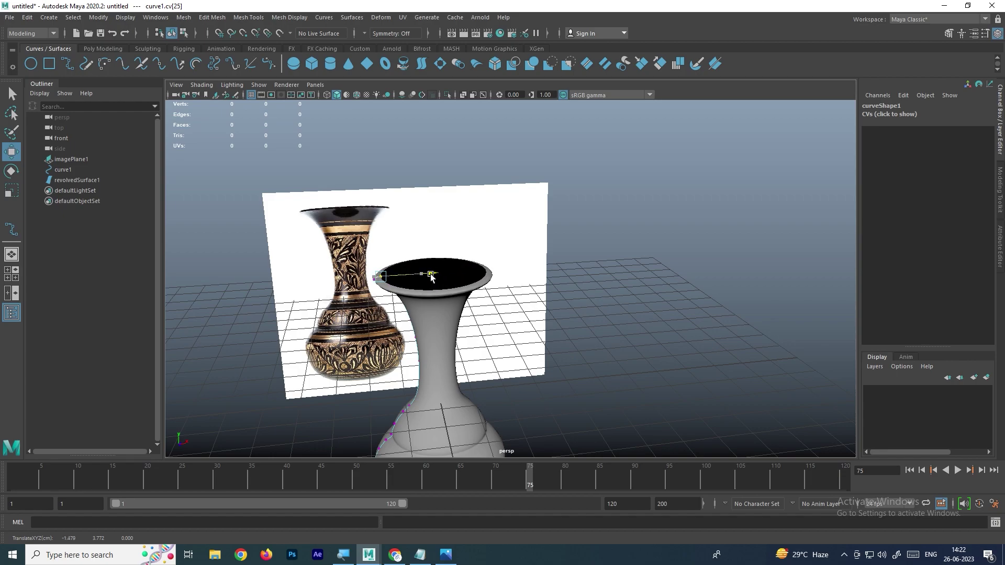
left_click_drag(377, 229, 376, 225)
Step: Inspect the vase's base from underneath and adjust the profile curve's control vertex there, clearing the selection when done
scroll(483, 291, "down", 3)
scroll(507, 395, "down", 3)
middle_click_drag(507, 395, 499, 294, "alt")
scroll(499, 294, "up", 5)
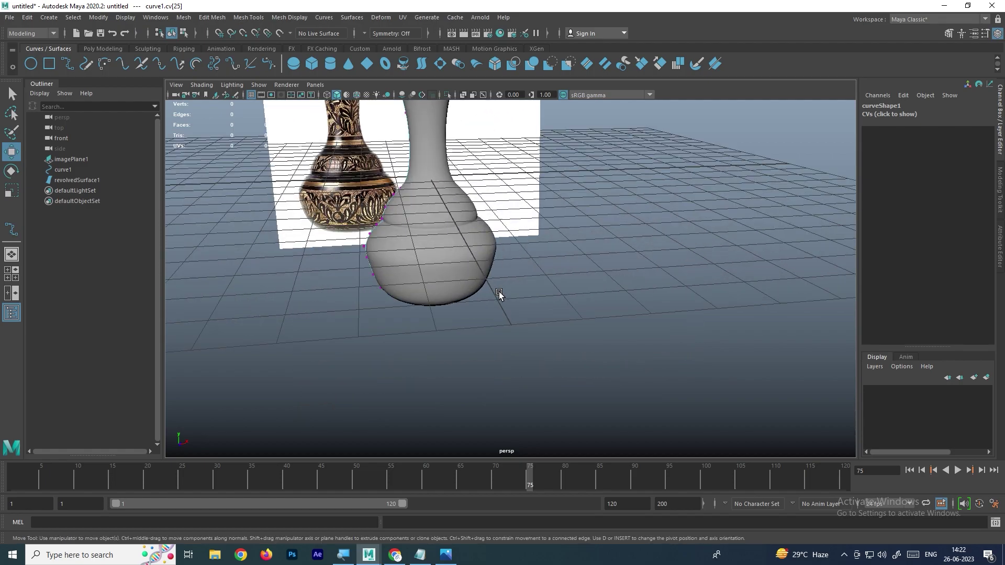
left_click_drag(499, 295, 469, 256, "alt")
scroll(468, 255, "up", 2)
left_click_drag(465, 350, 466, 231, "alt")
mouse_move(490, 413)
left_mouse_down()
mouse_move(460, 418)
mouse_move(467, 409)
mouse_move(450, 408)
mouse_move(471, 408)
left_mouse_up()
left_click(577, 342)
Step: Select the revolved vase surface and examine the reshaped vase as a whole beside the reference image
scroll(529, 317, "down", 4)
left_click_drag(526, 314, 518, 271, "alt")
scroll(517, 293, "down", 3)
middle_click_drag(477, 207, 478, 335, "alt")
left_click_drag(482, 262, 488, 327, "alt")
scroll(489, 327, "up", 3)
left_click(474, 268)
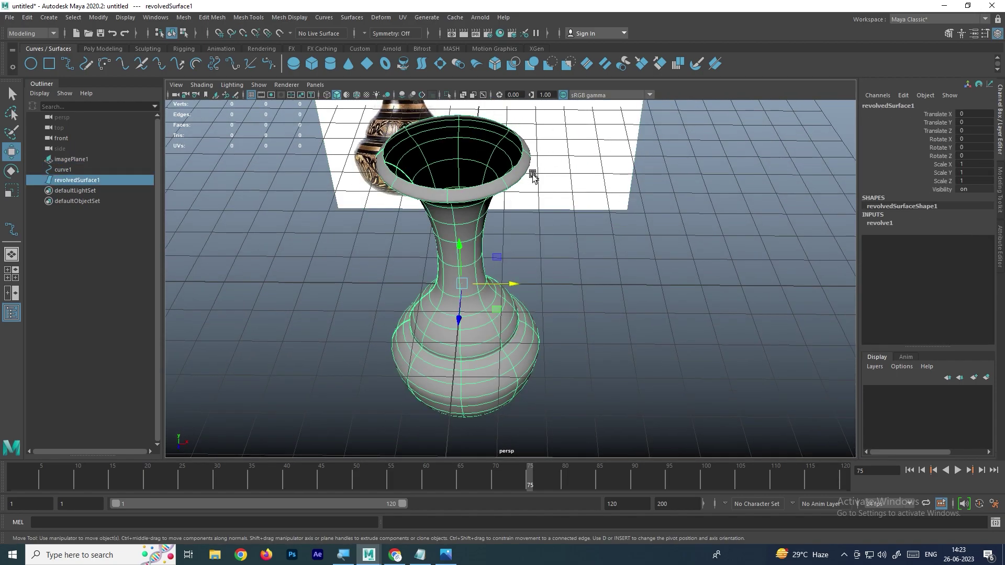
scroll(476, 178, "down", 5)
left_click_drag(502, 250, 522, 241, "alt")
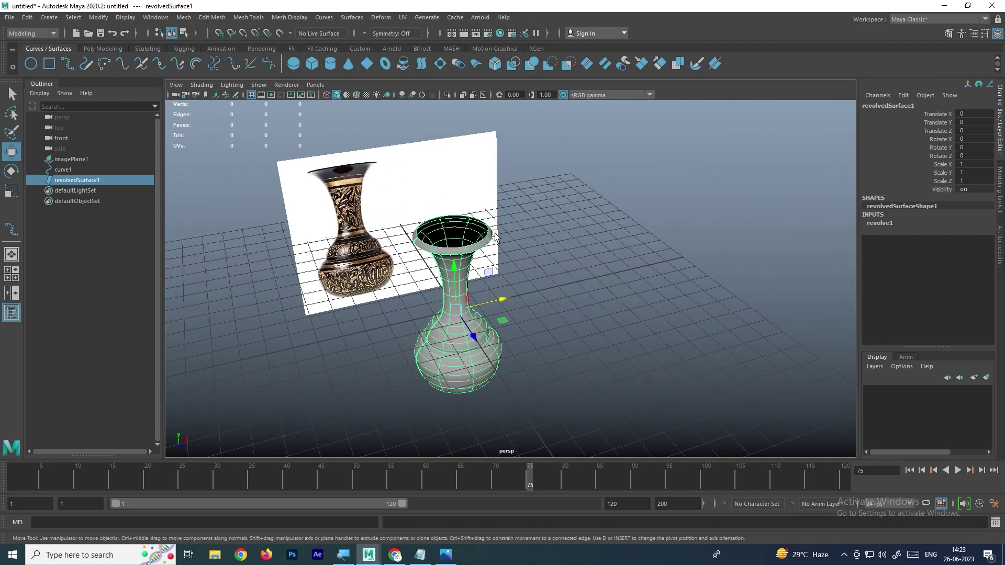
Step: Look over the available NURBS surface commands without applying any, and deselect the vase
left_click(355, 18)
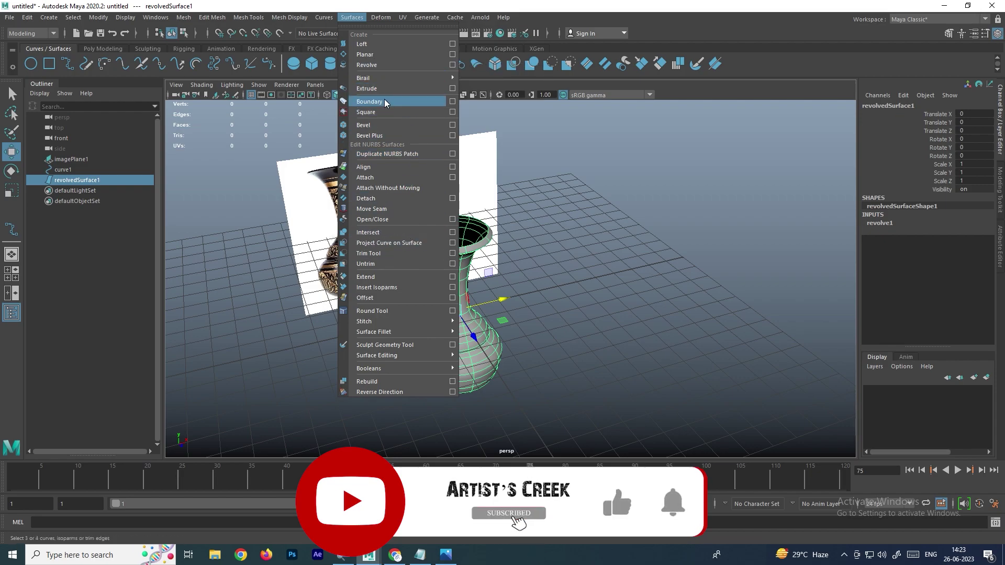
left_click(640, 276)
left_click(575, 235)
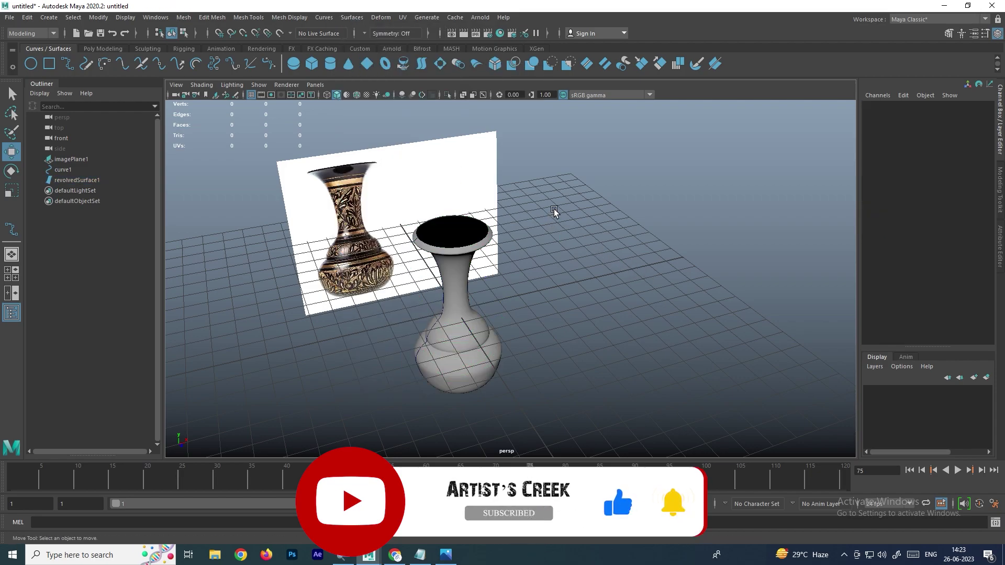